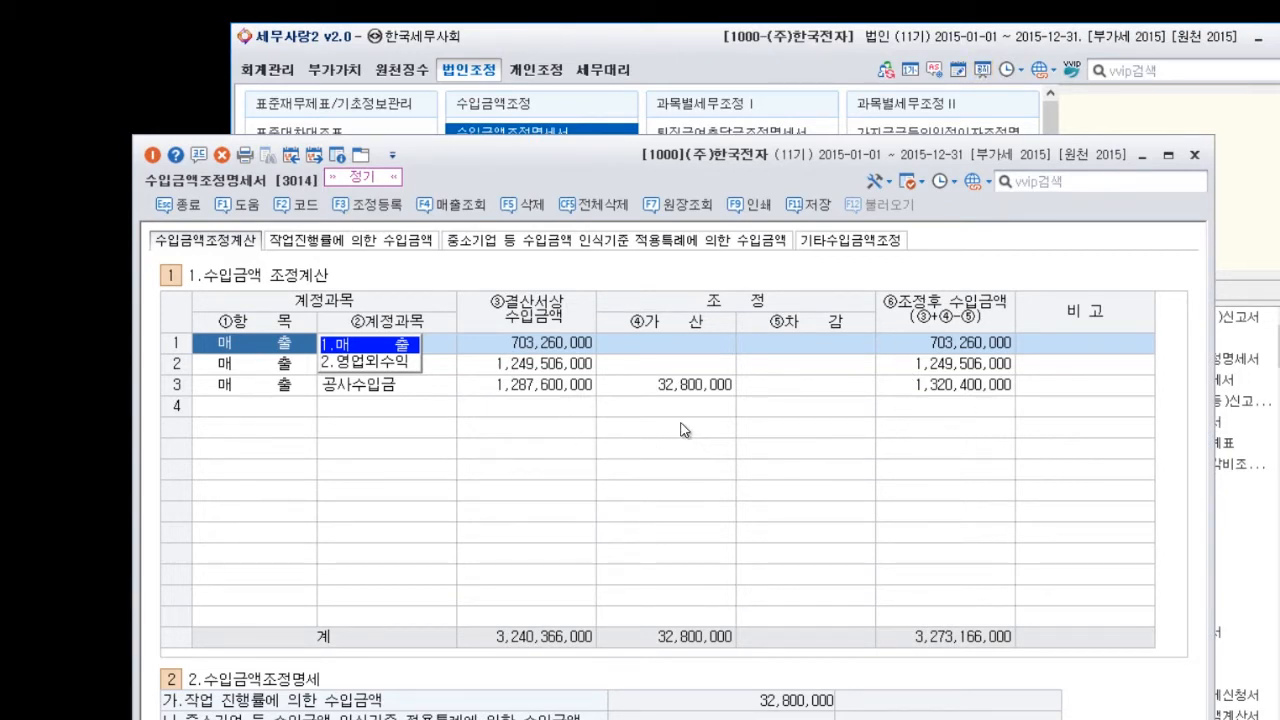
Step: Open the 손익계산서 from 회계관리, check the 2015 sales accounts, and return to the 수입금액조정명세서
click(677, 65)
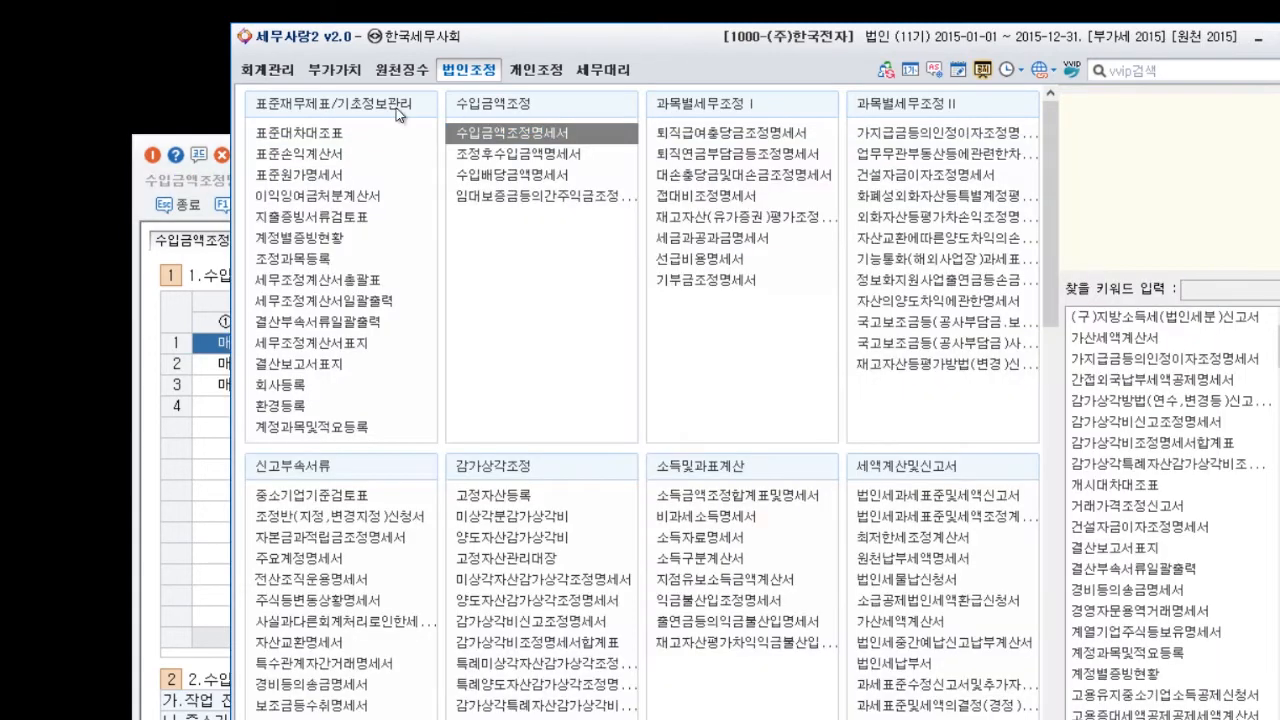
click(267, 69)
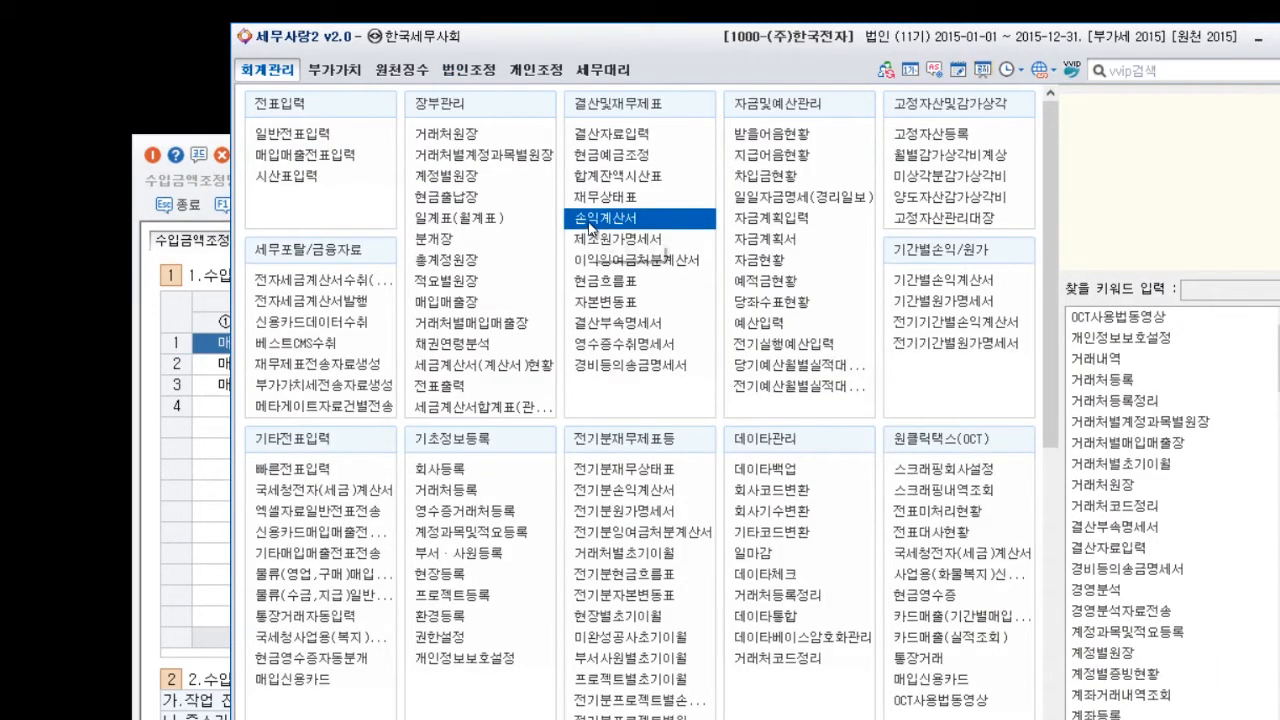
click(590, 217)
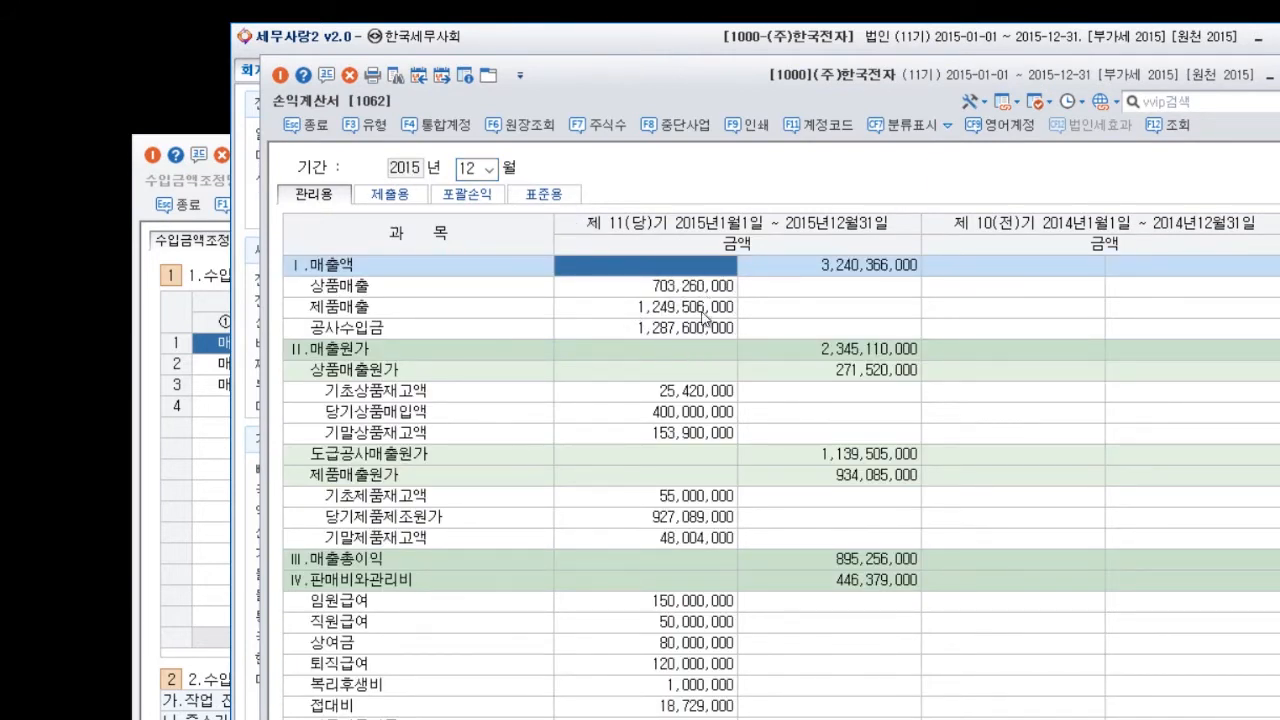
click(222, 342)
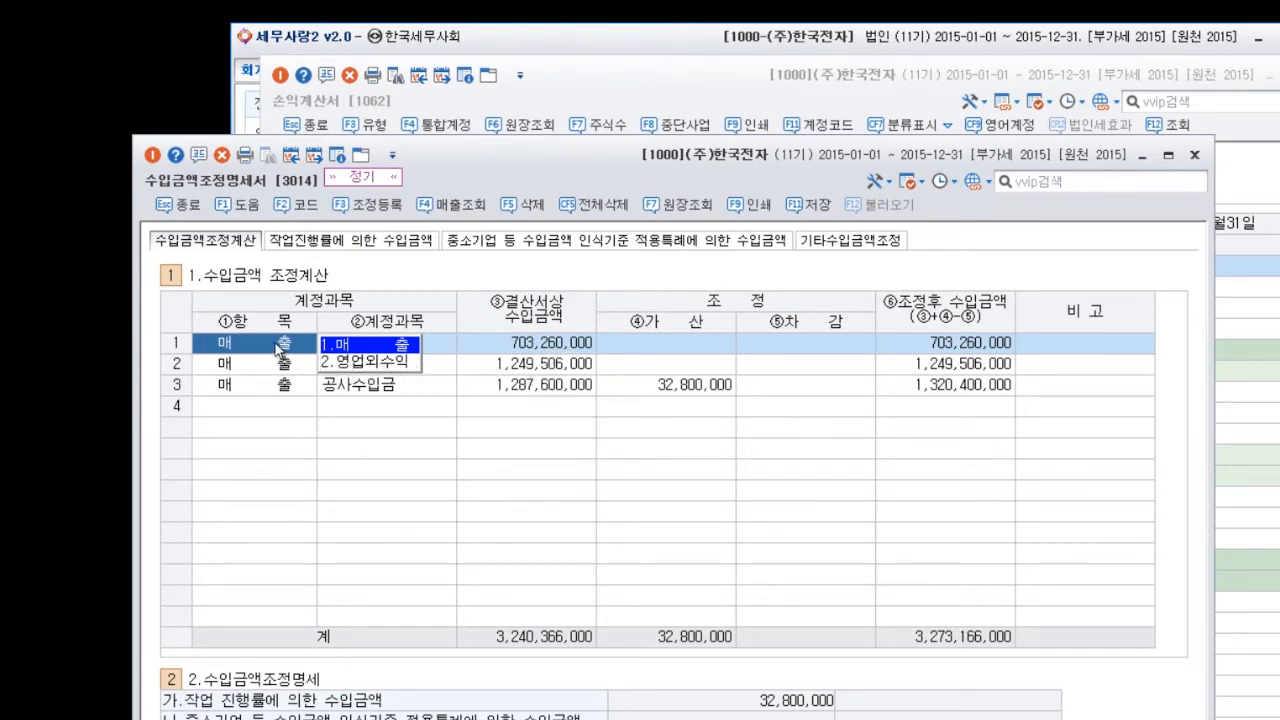
Step: Fill the 상품매출 and 제품매출 rows of 수입금액 조정계산 with the matching accounts from the 매출조회 lookup
click(355, 345)
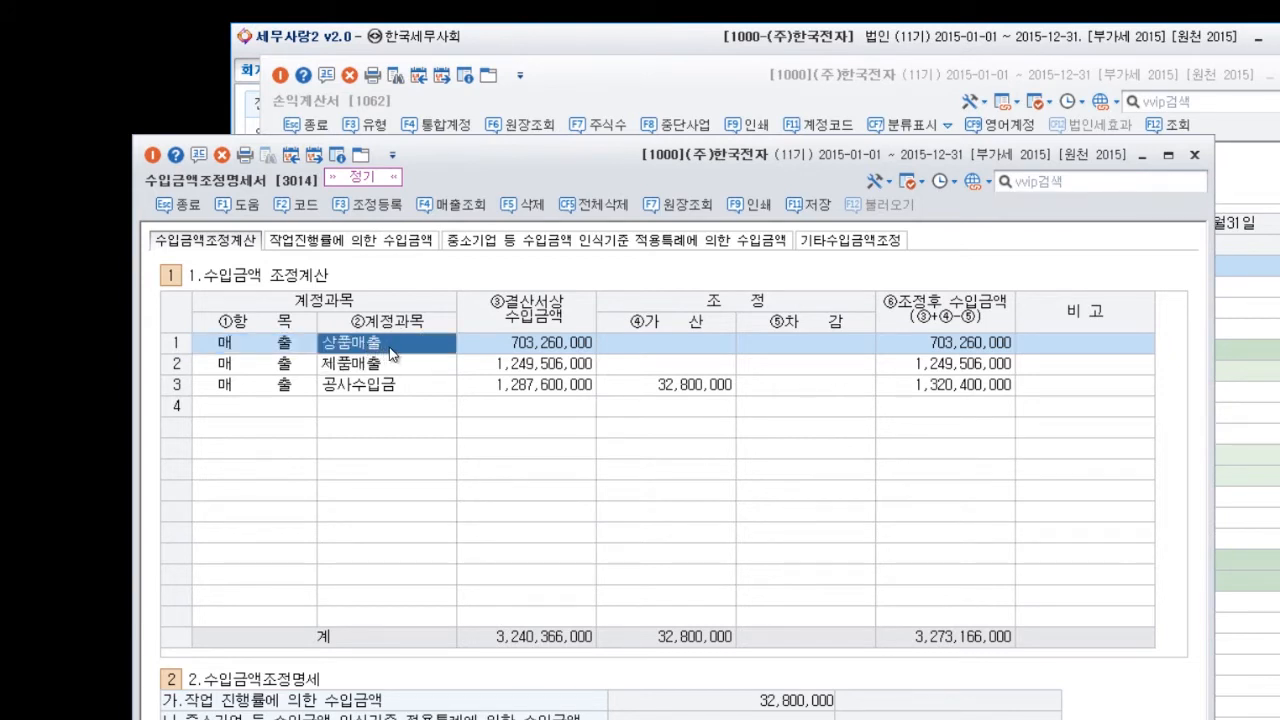
click(474, 211)
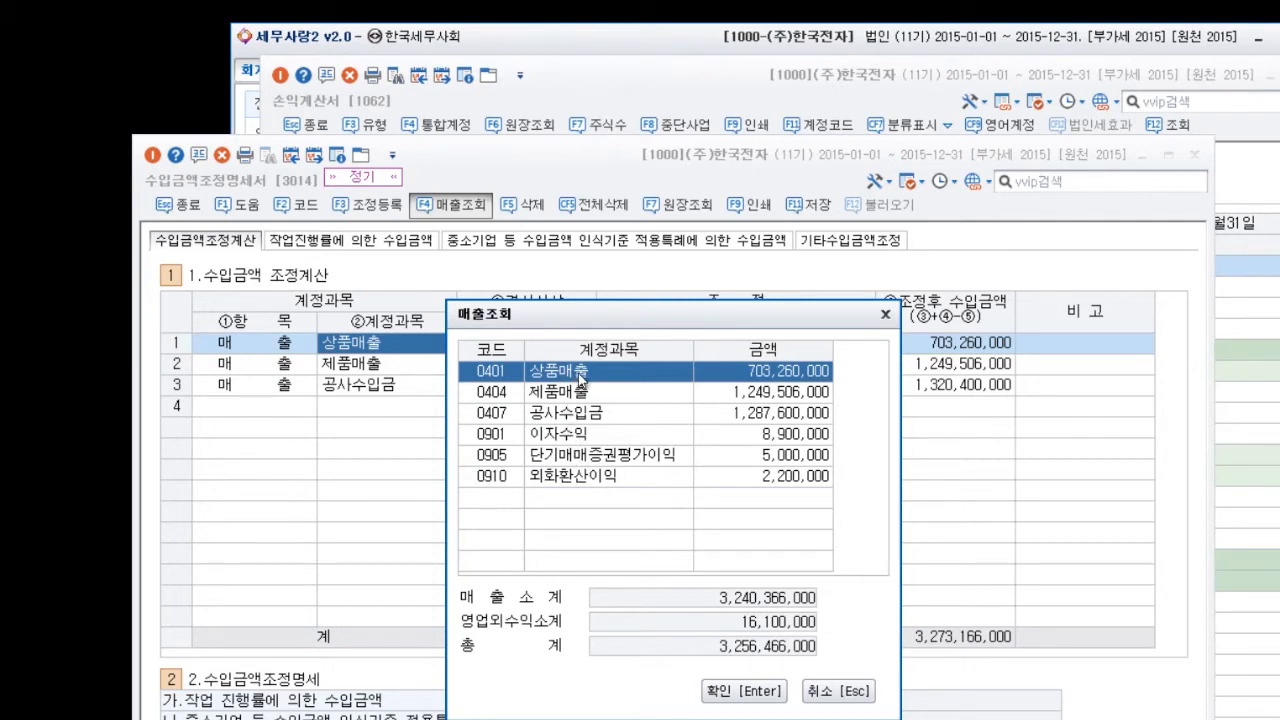
click(744, 690)
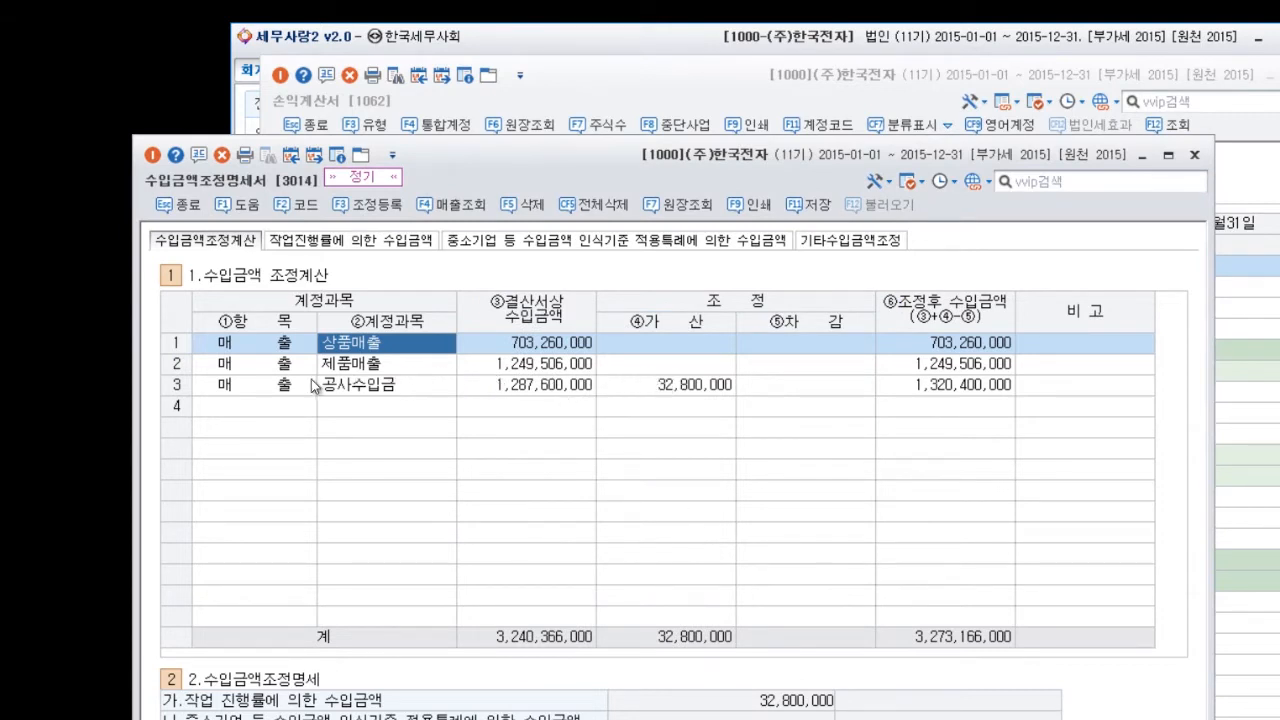
key(Down)
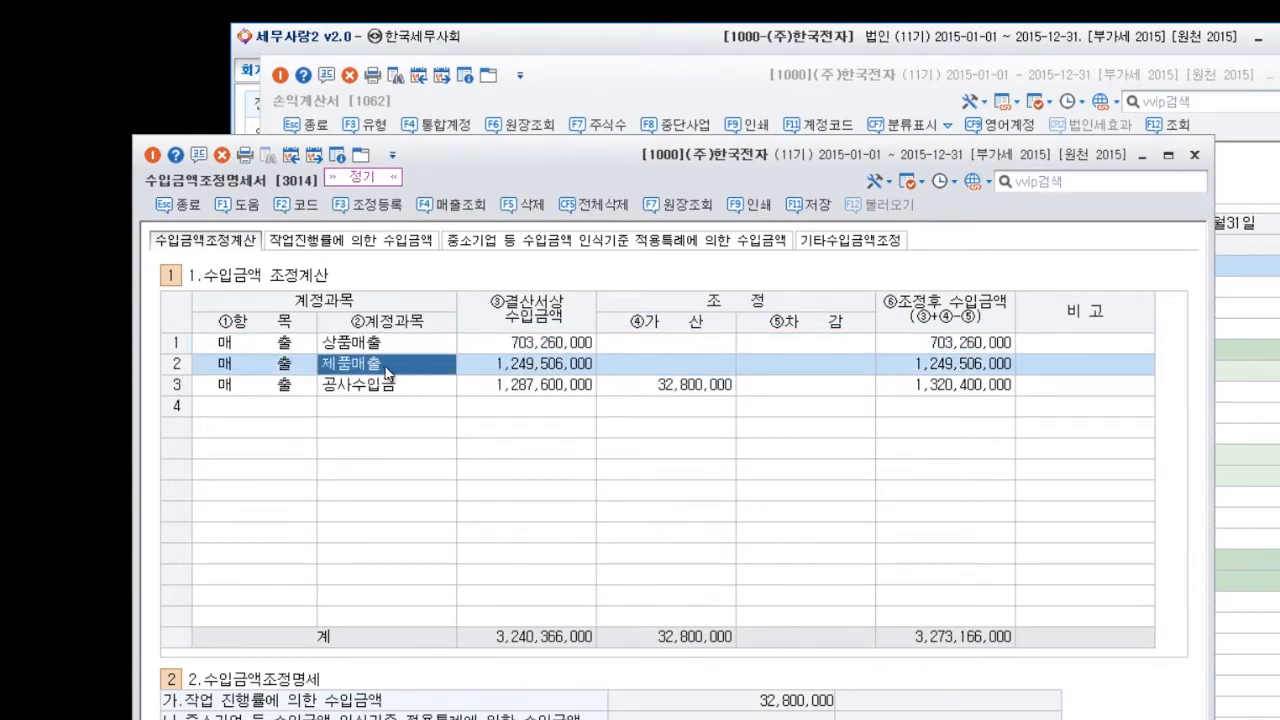
click(461, 207)
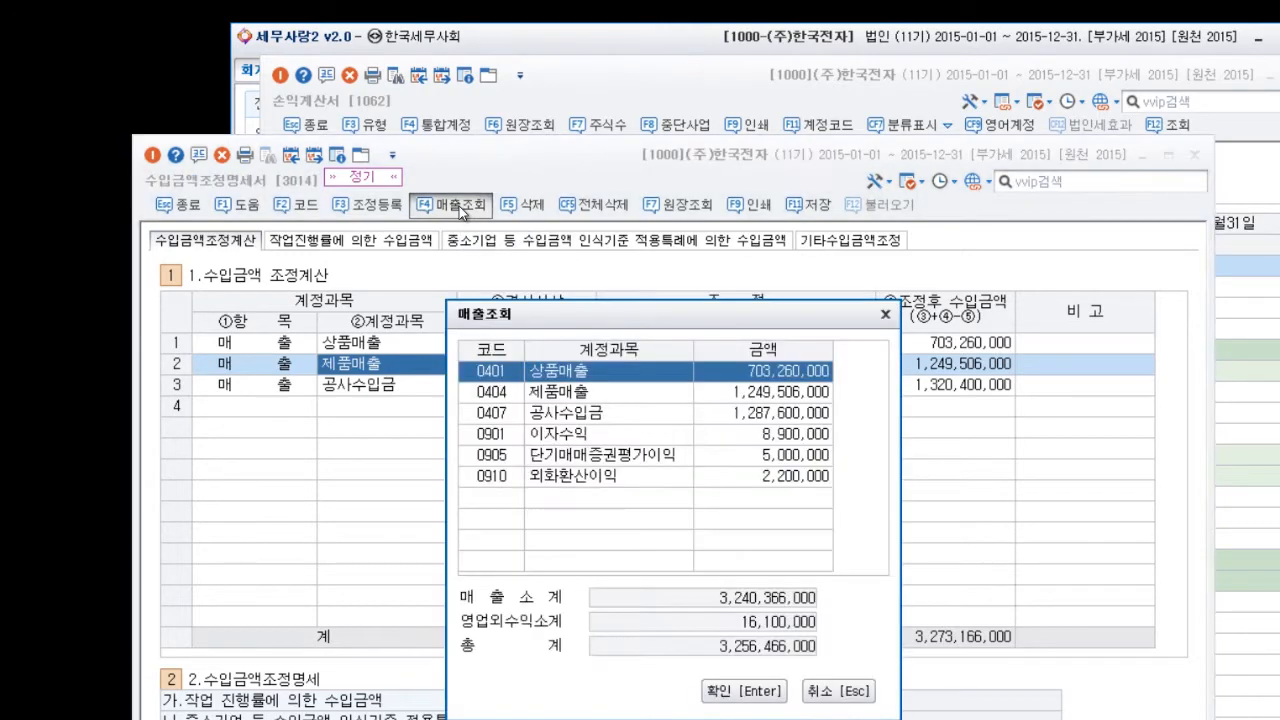
click(600, 397)
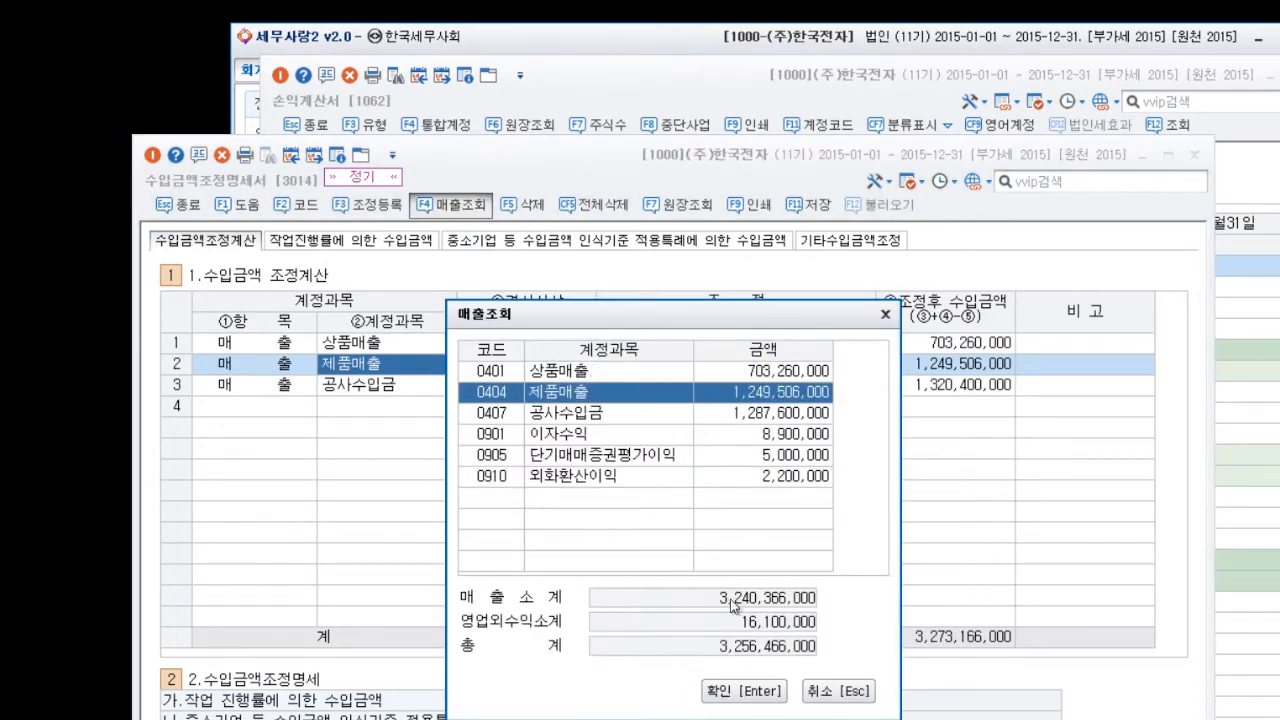
click(760, 691)
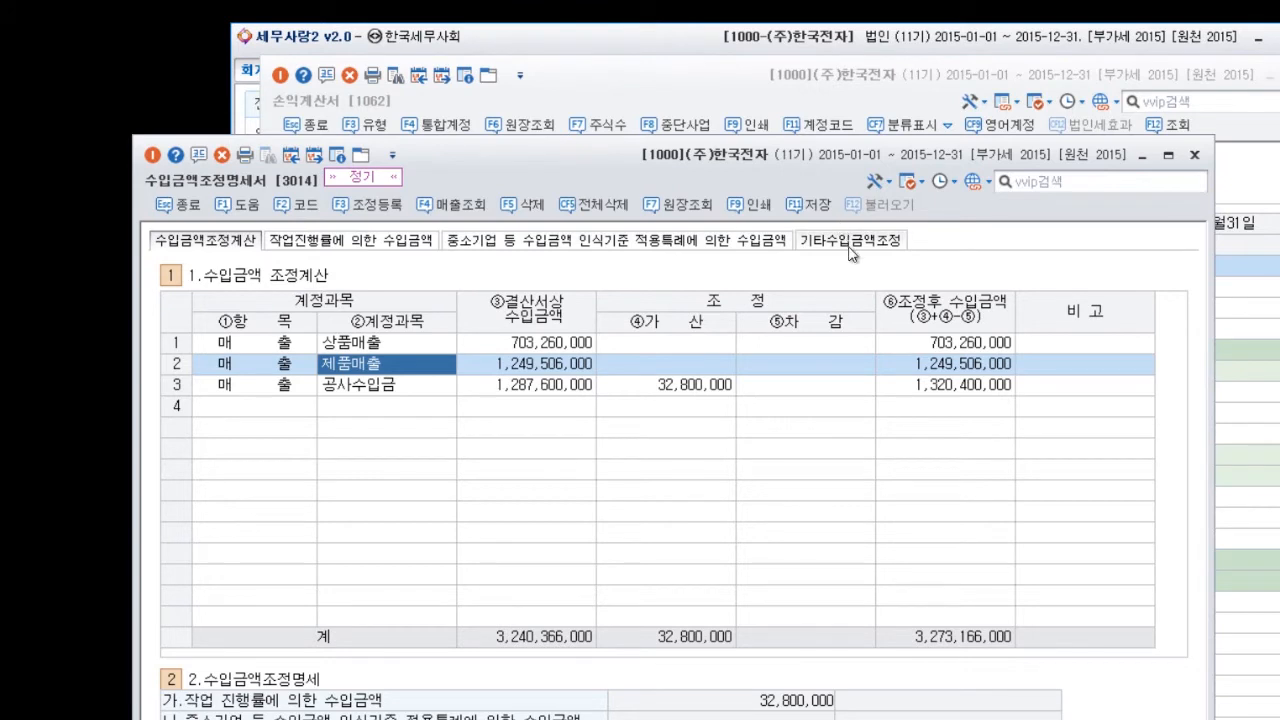
Step: Examine the 사당고가 row in 작업진행률에 의한 수입금액, from contractor and contract amount through costs to prior and current recorded revenue
click(379, 244)
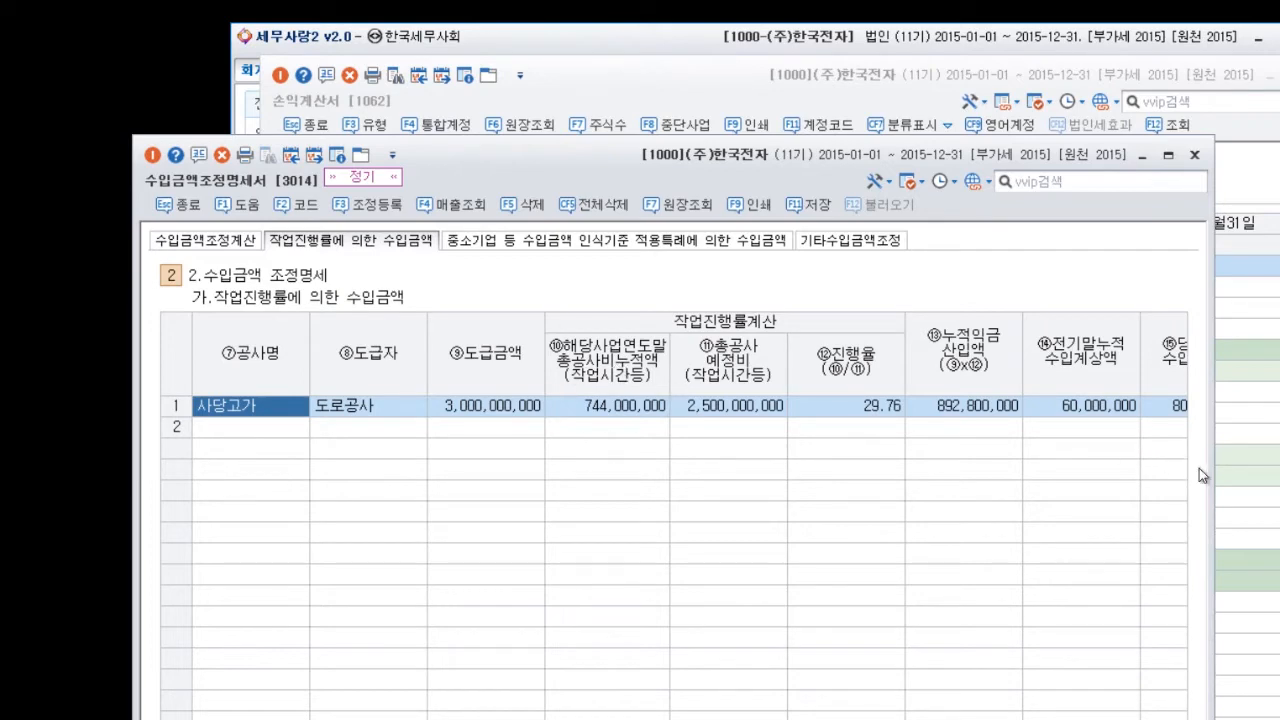
drag(1208, 477, 1279, 465)
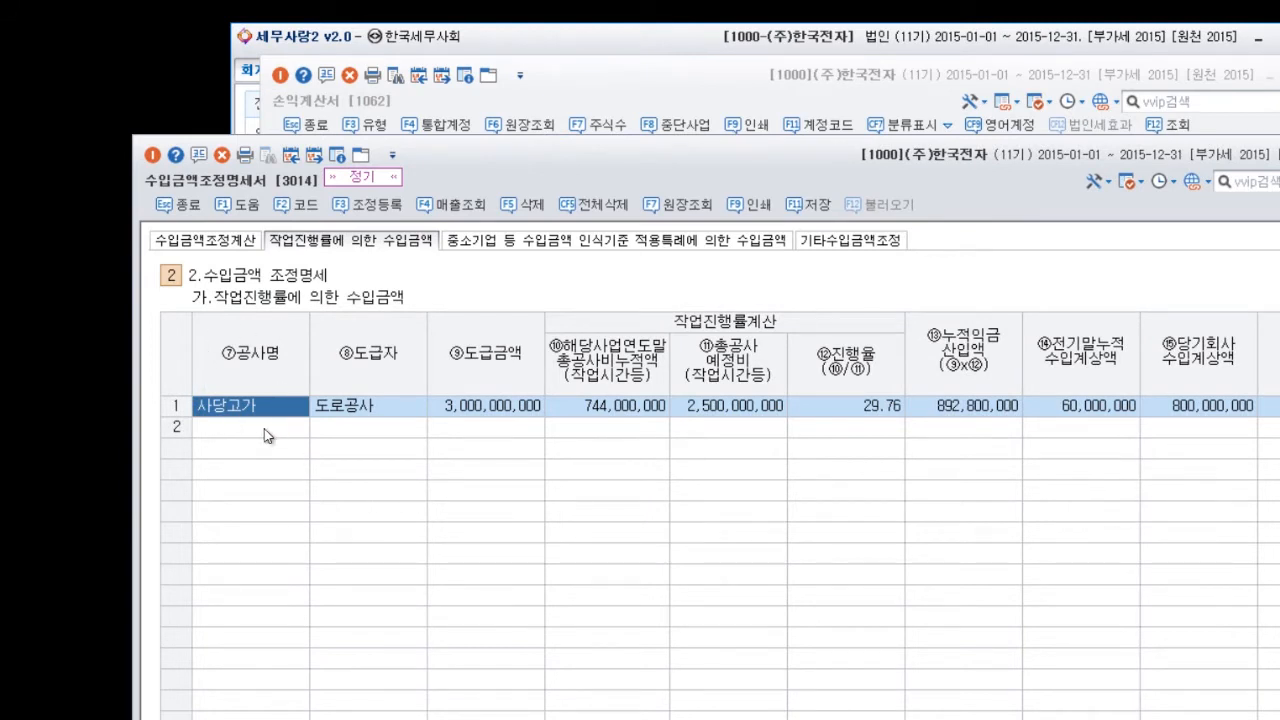
click(374, 410)
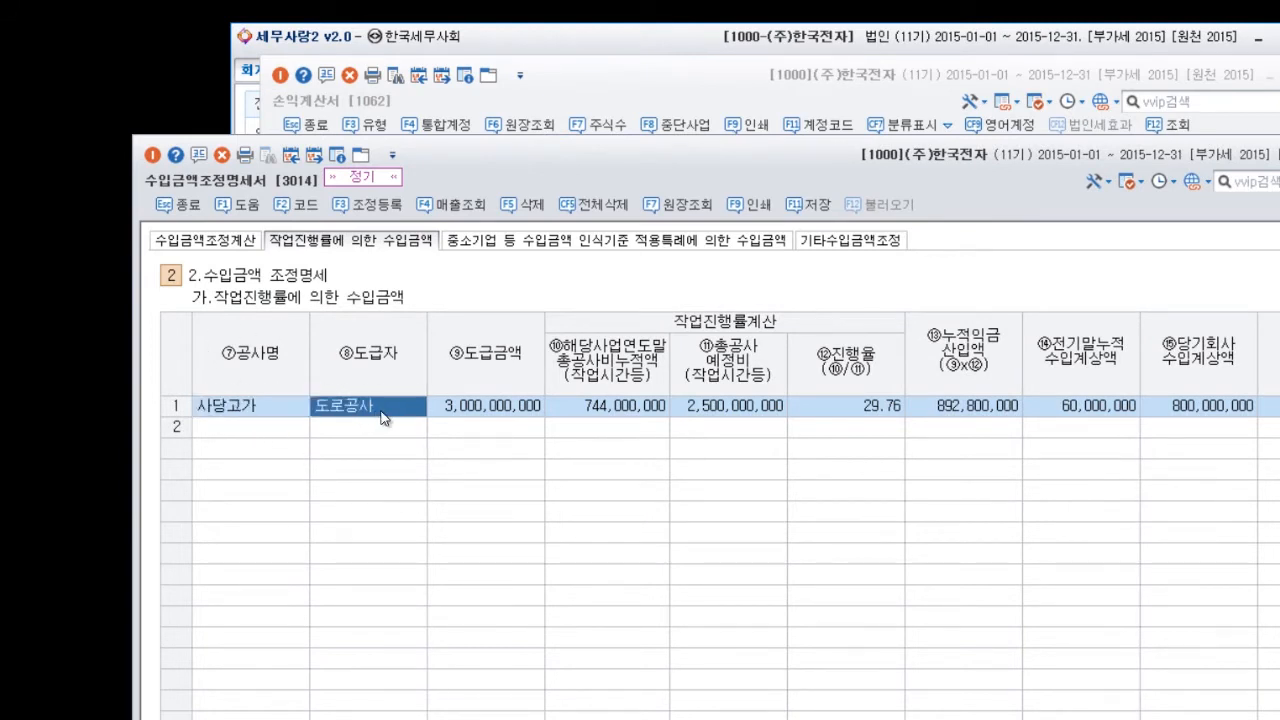
click(526, 410)
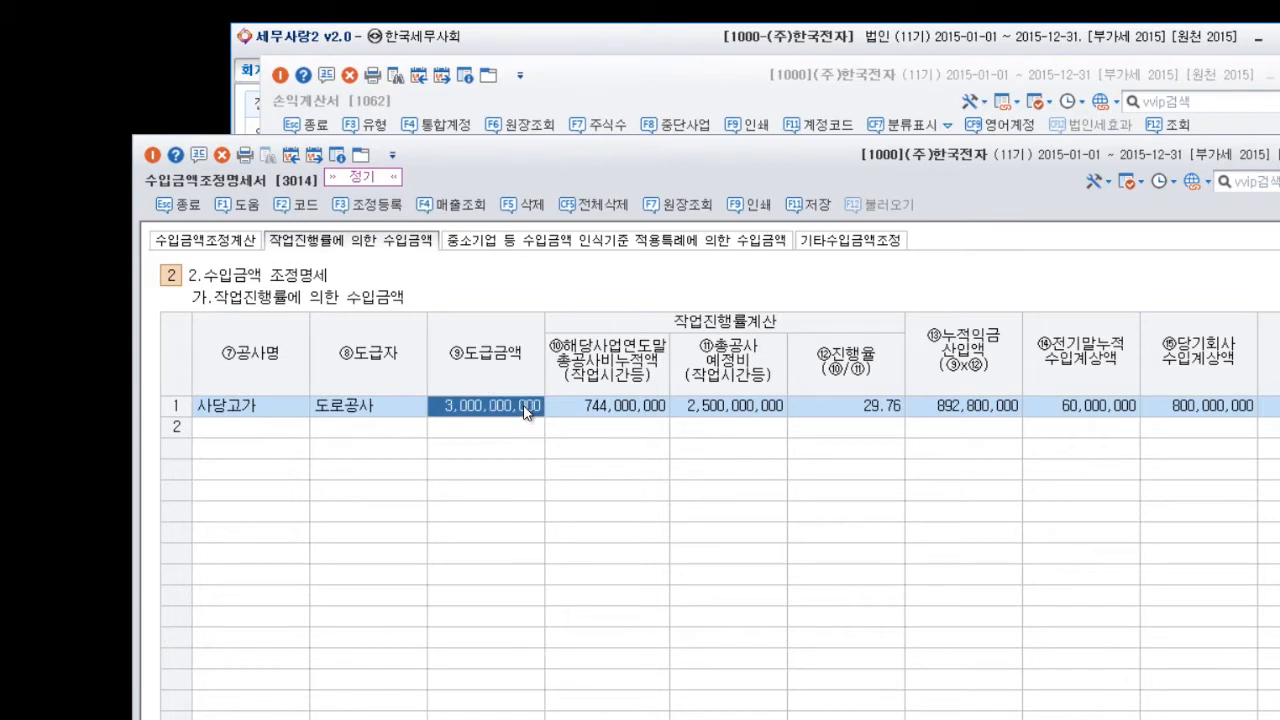
click(626, 413)
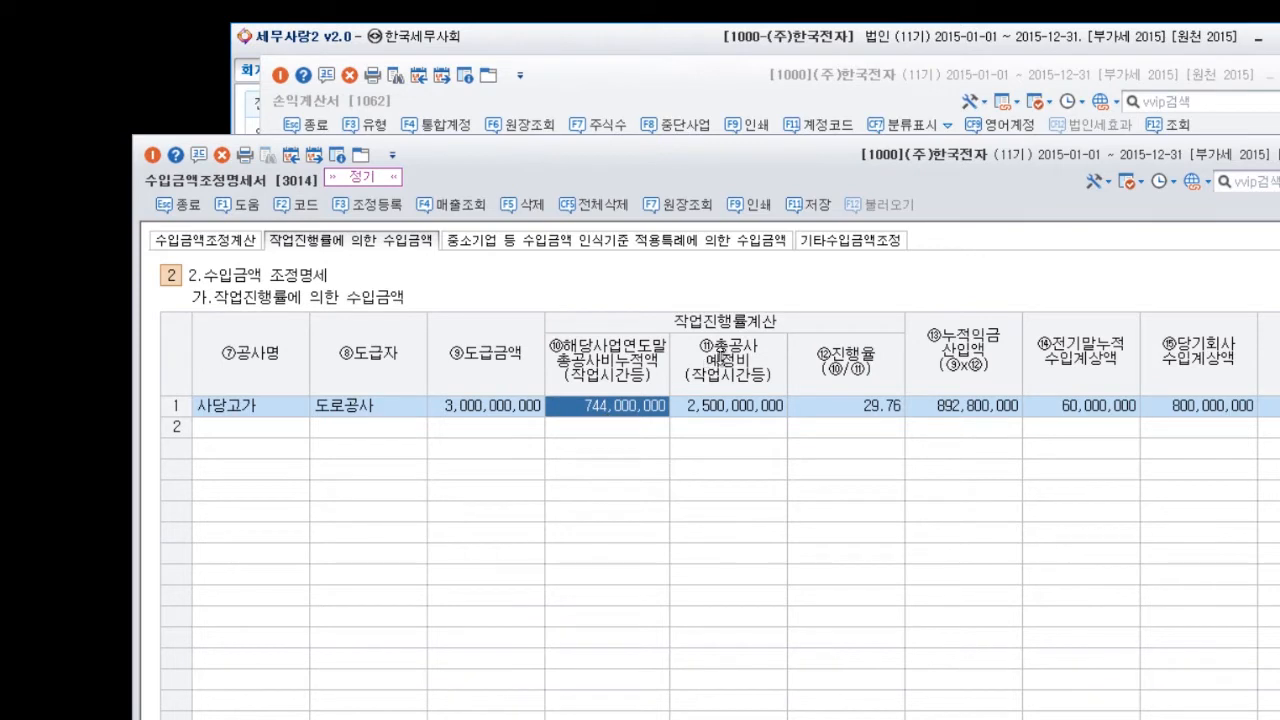
click(754, 414)
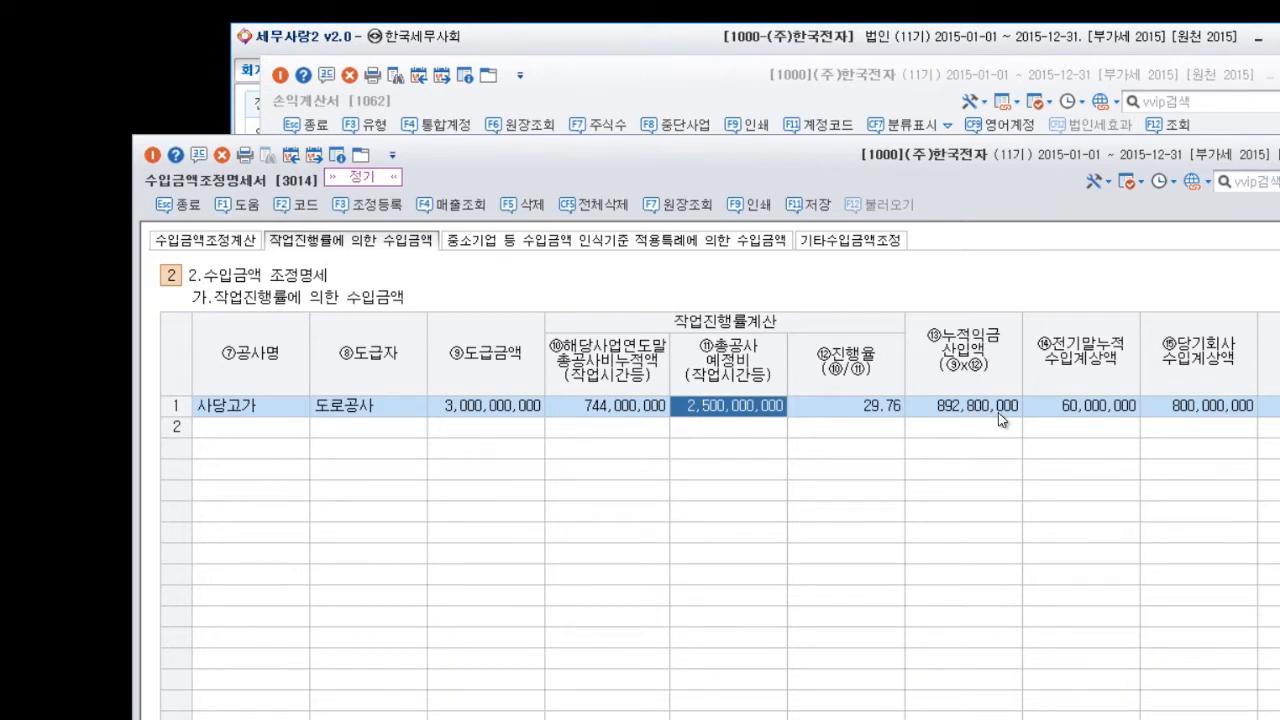
click(1084, 408)
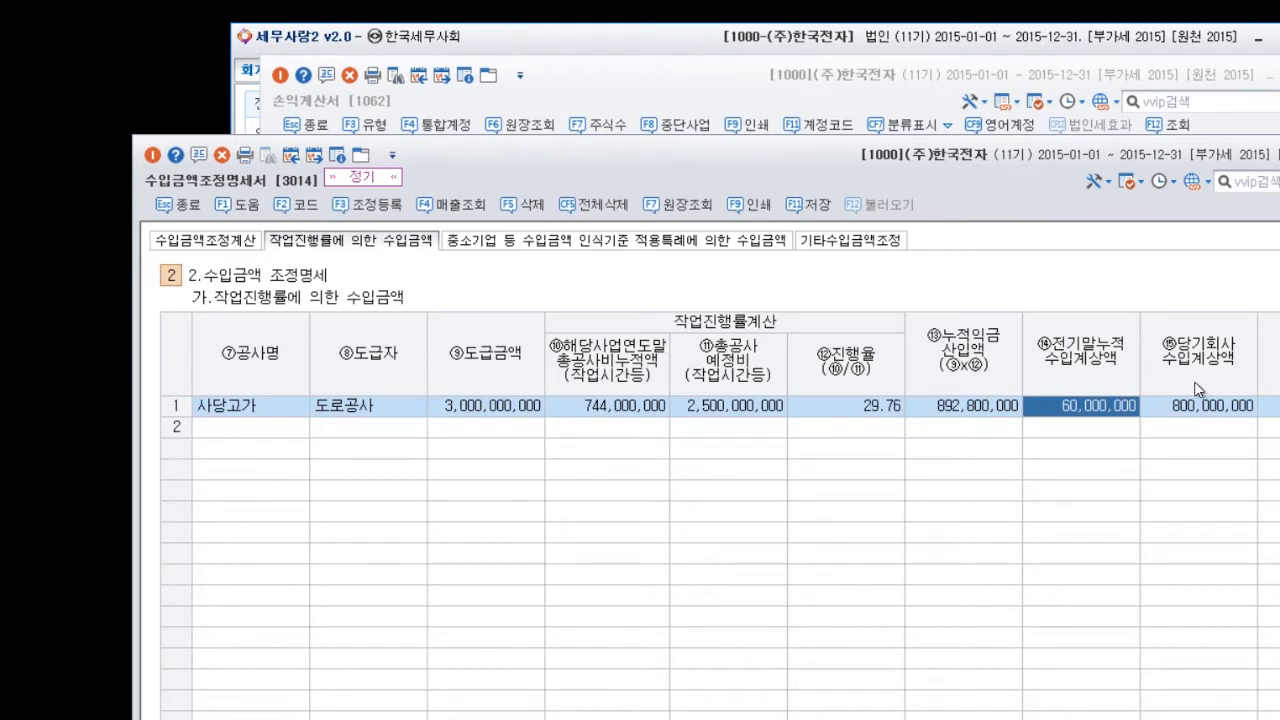
key(Return)
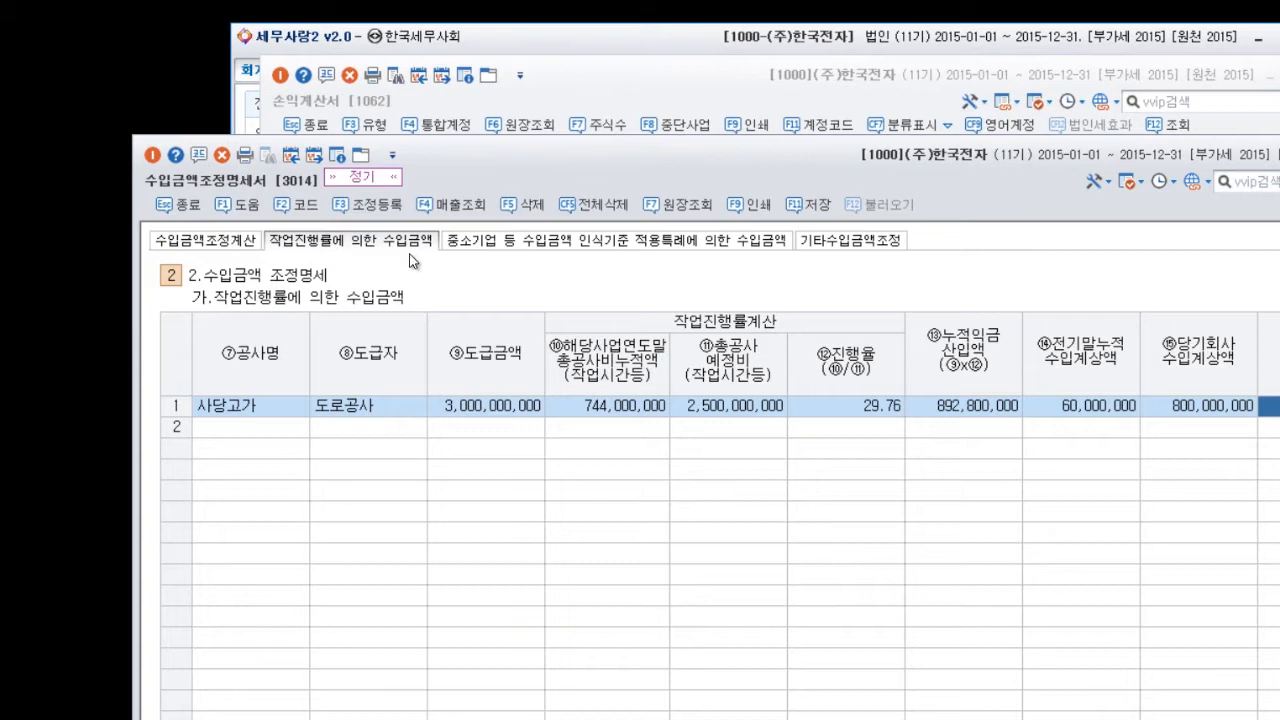
Step: Review the 가산 adjustment for 공사수입금 in 수입금액조정계산 and the matching 공사미수금과소 entry in 조정 등록
click(233, 246)
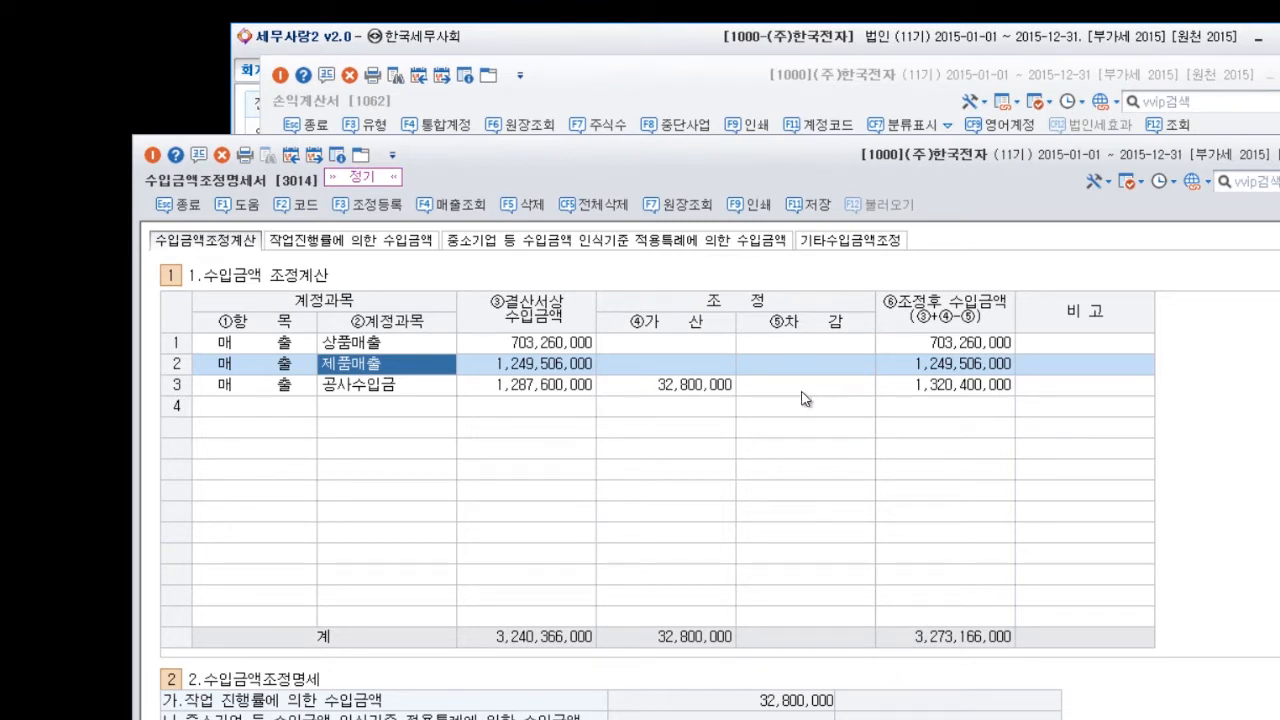
click(699, 386)
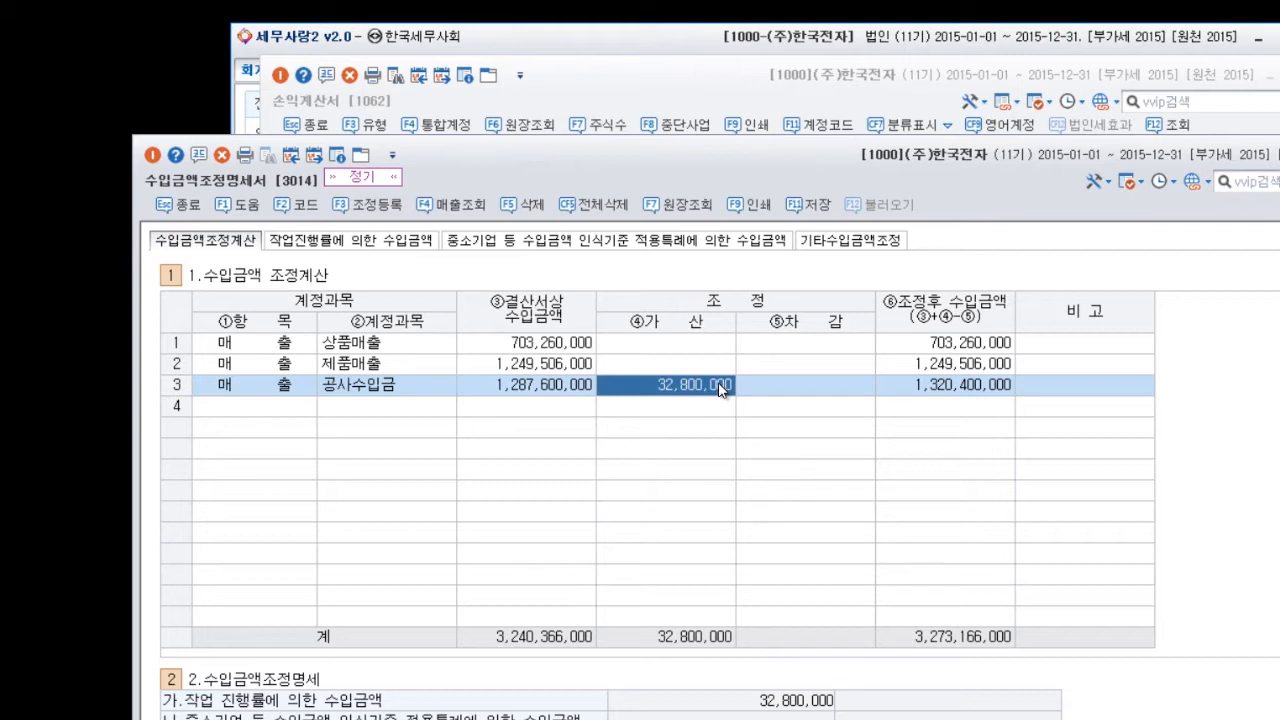
click(372, 212)
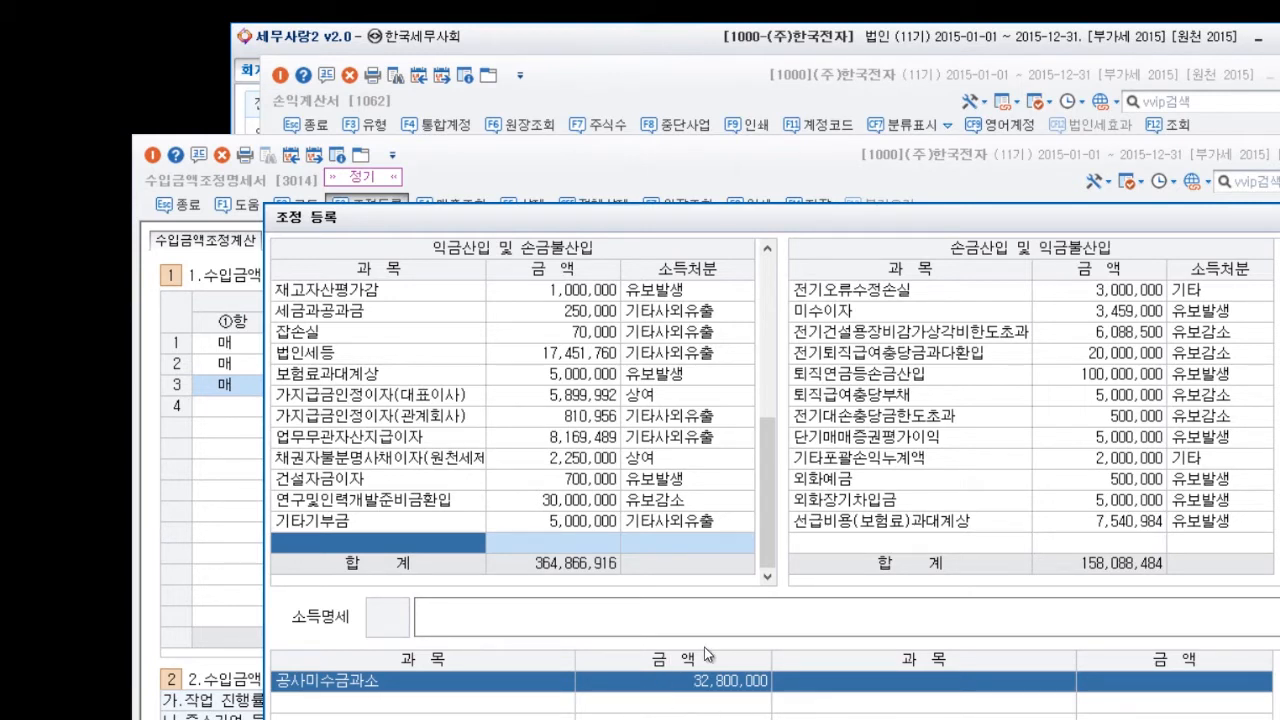
drag(774, 532, 738, 322)
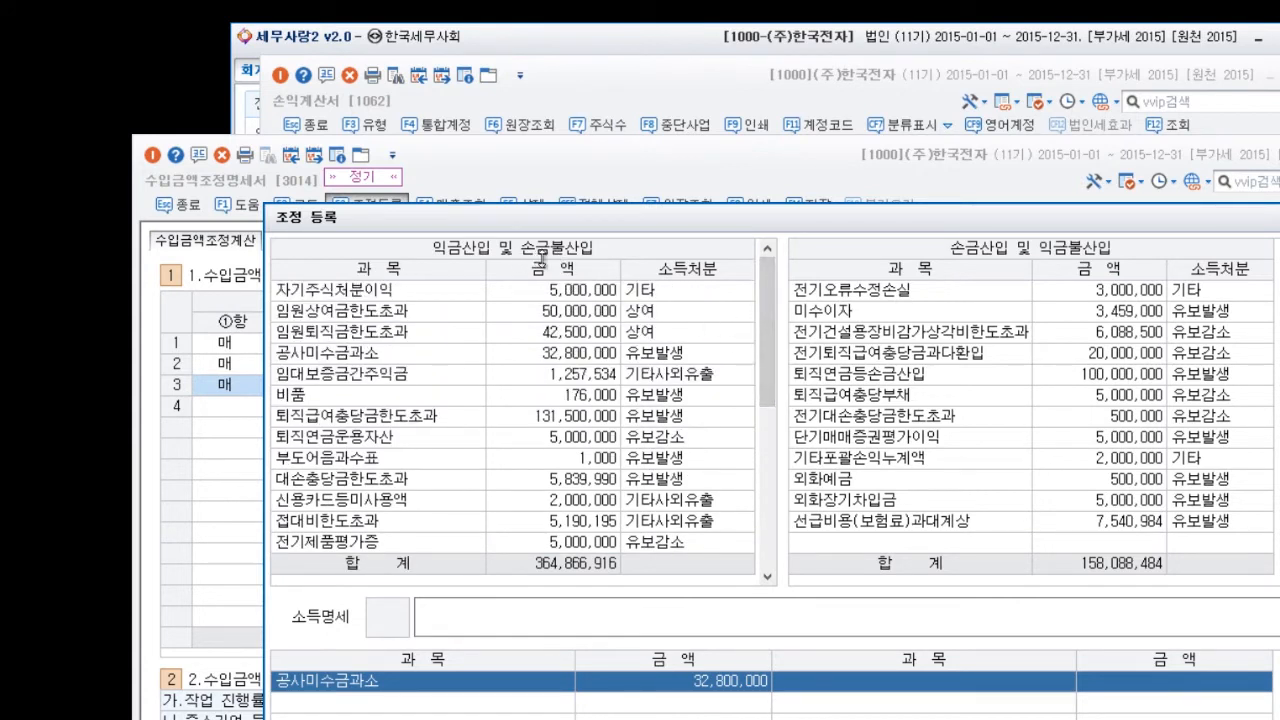
click(433, 361)
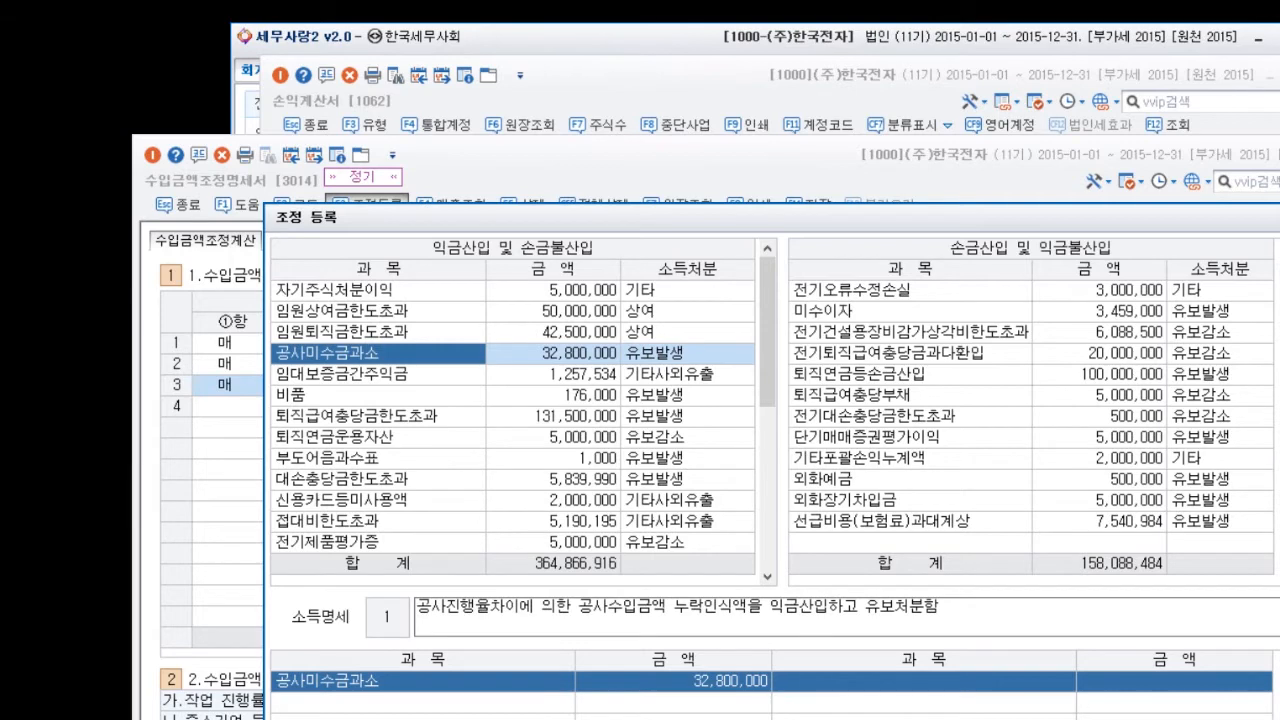
key(Escape)
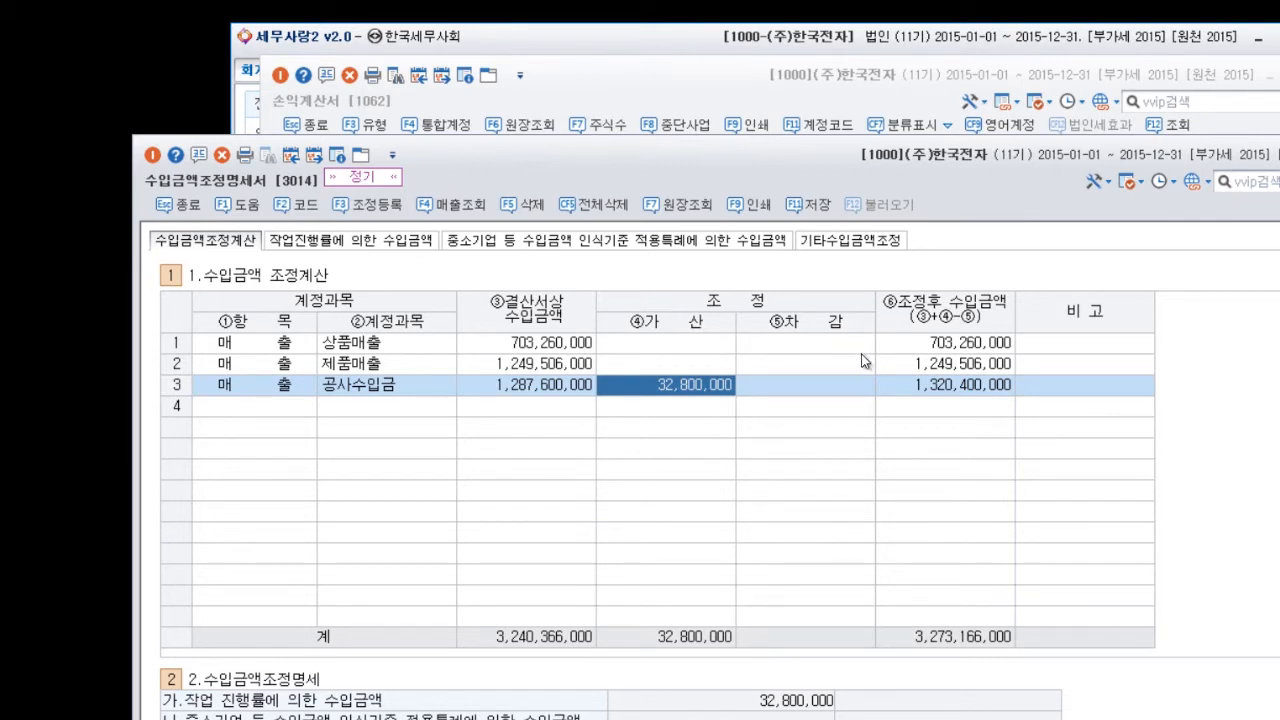
click(386, 210)
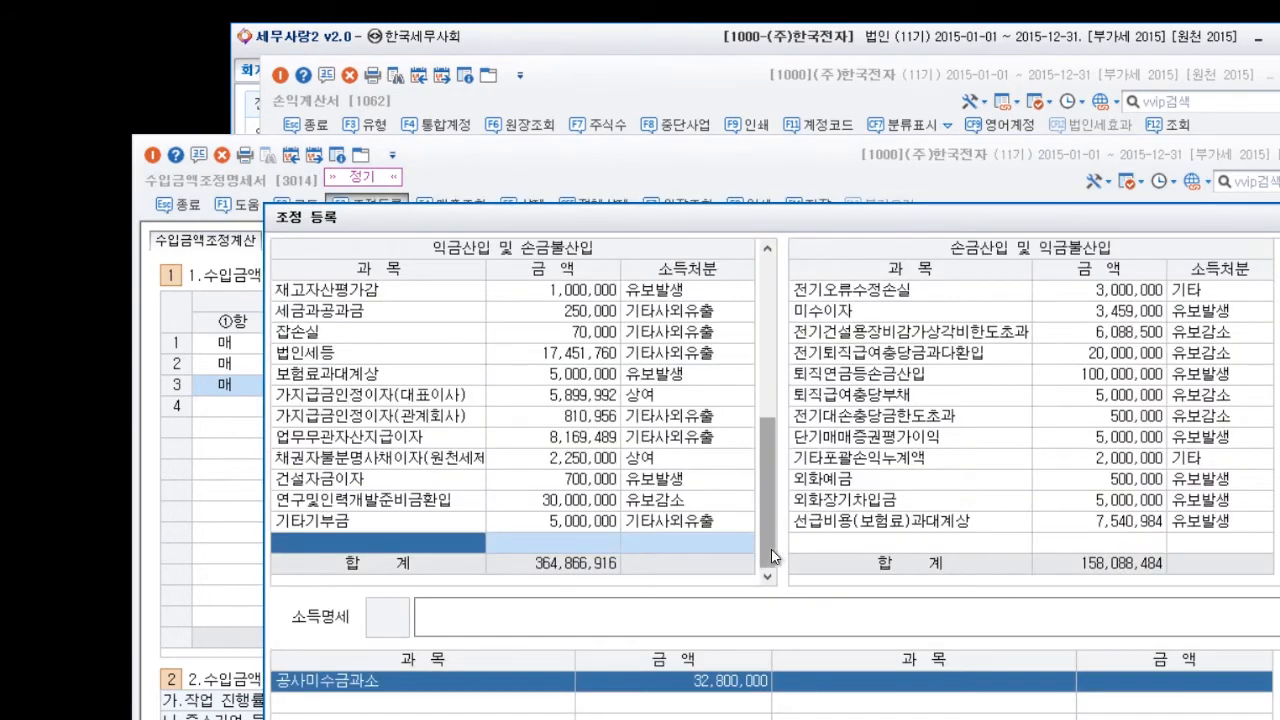
scroll(767, 540, up, 5)
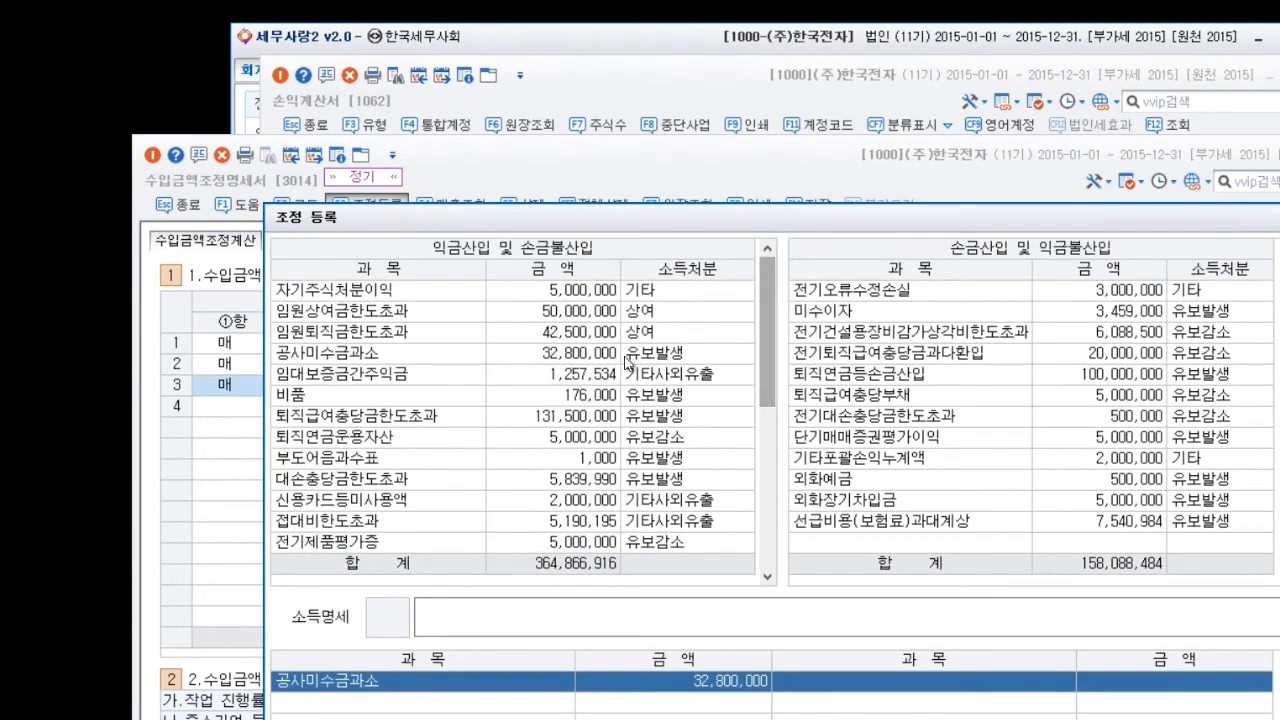
click(584, 357)
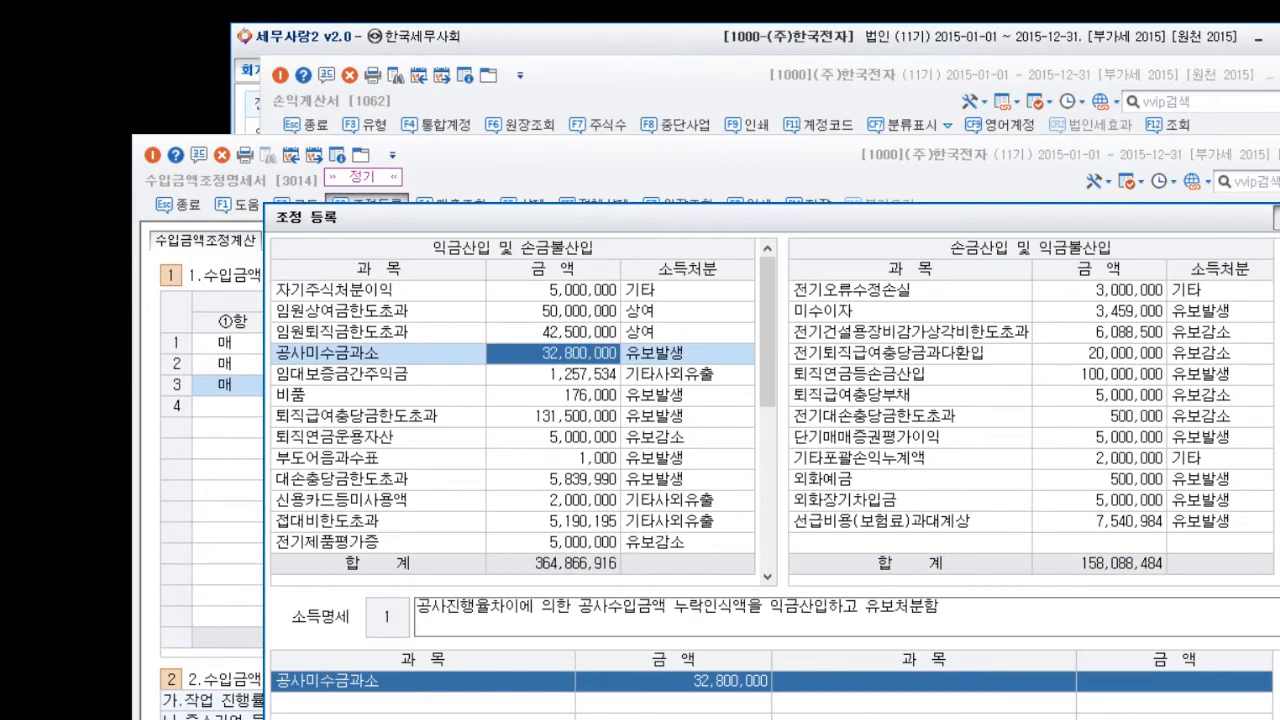
click(1274, 216)
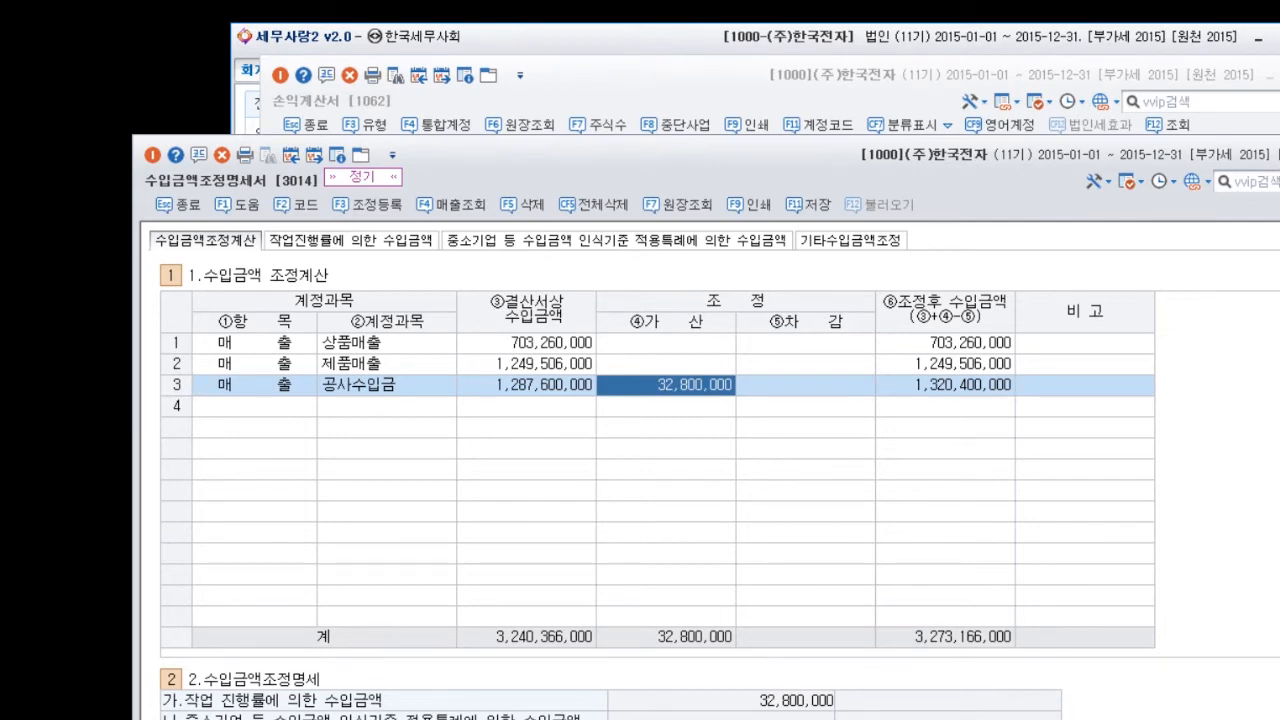
Step: Close the 수입금액조정명세서 and 손익계산서, and open the 조정후수입금액명세서 from 법인조정
key(Escape)
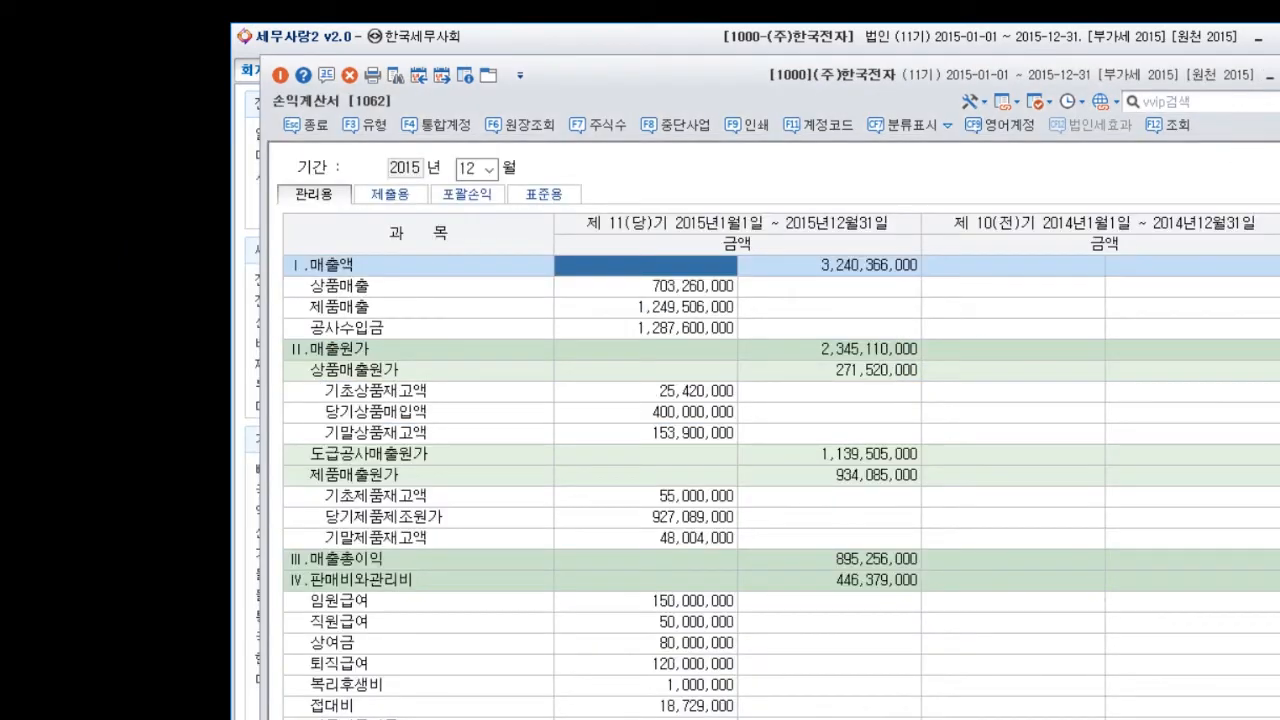
key(Escape)
click(455, 76)
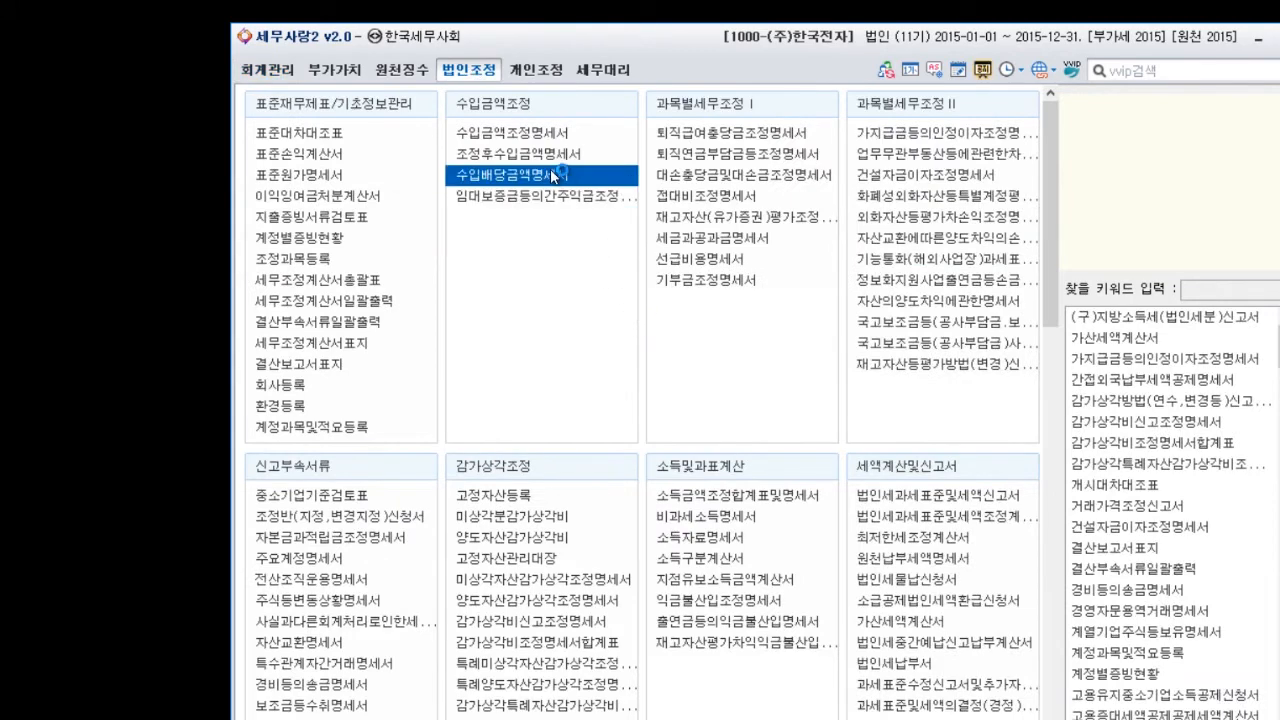
click(556, 155)
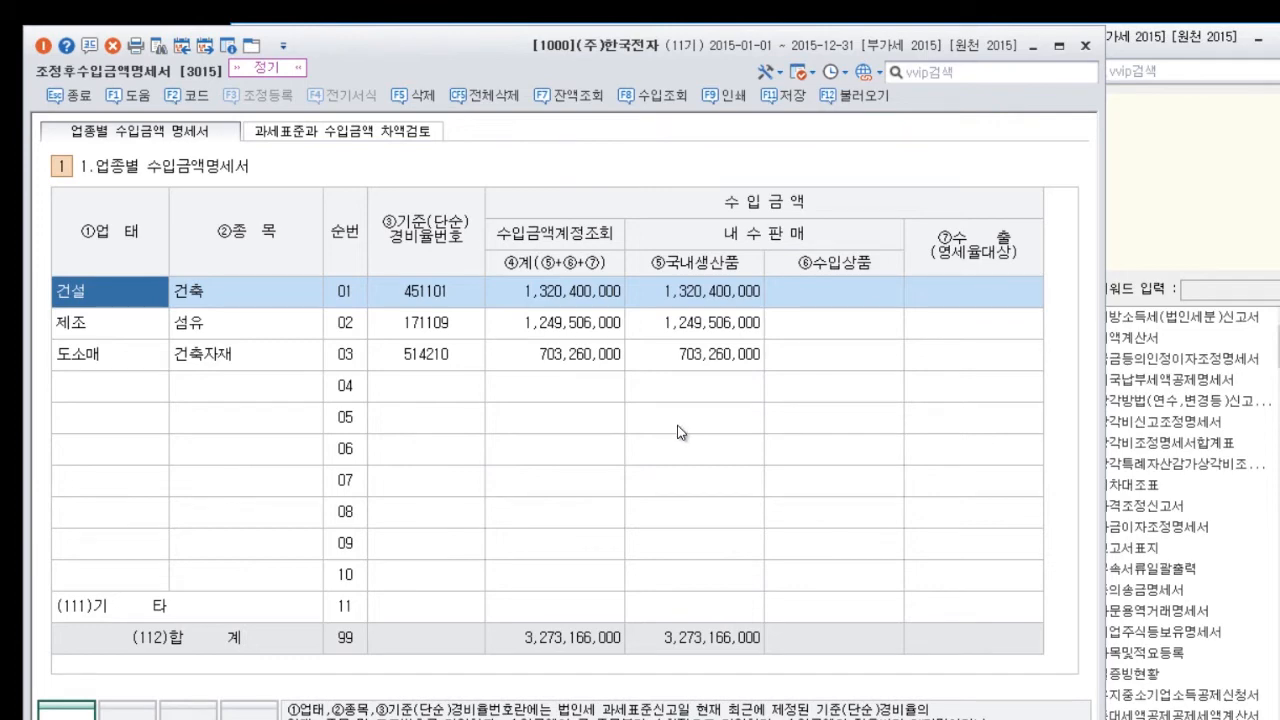
drag(548, 64, 708, 72)
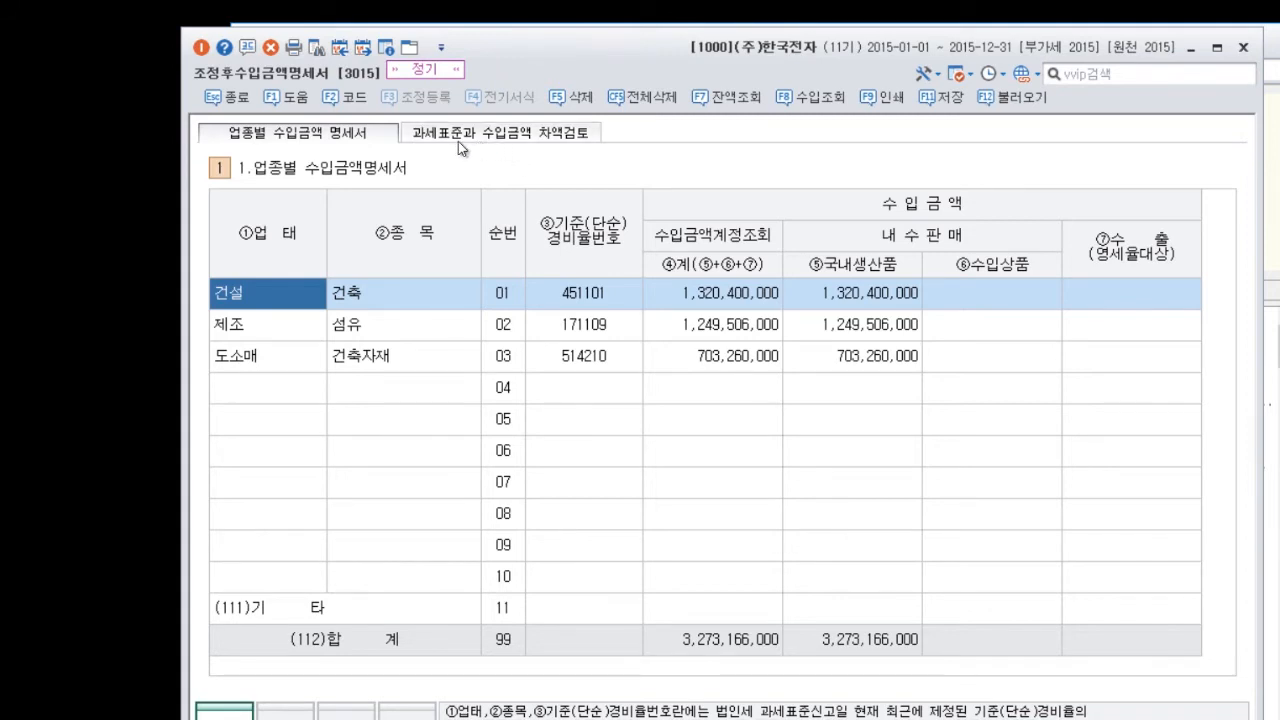
Step: Review 과세표준과 수입금액 차액검토, comparing the ⑬차액 with the 작업진행률 차이 and 고정자산매각액 lines of the 차액내역
click(566, 136)
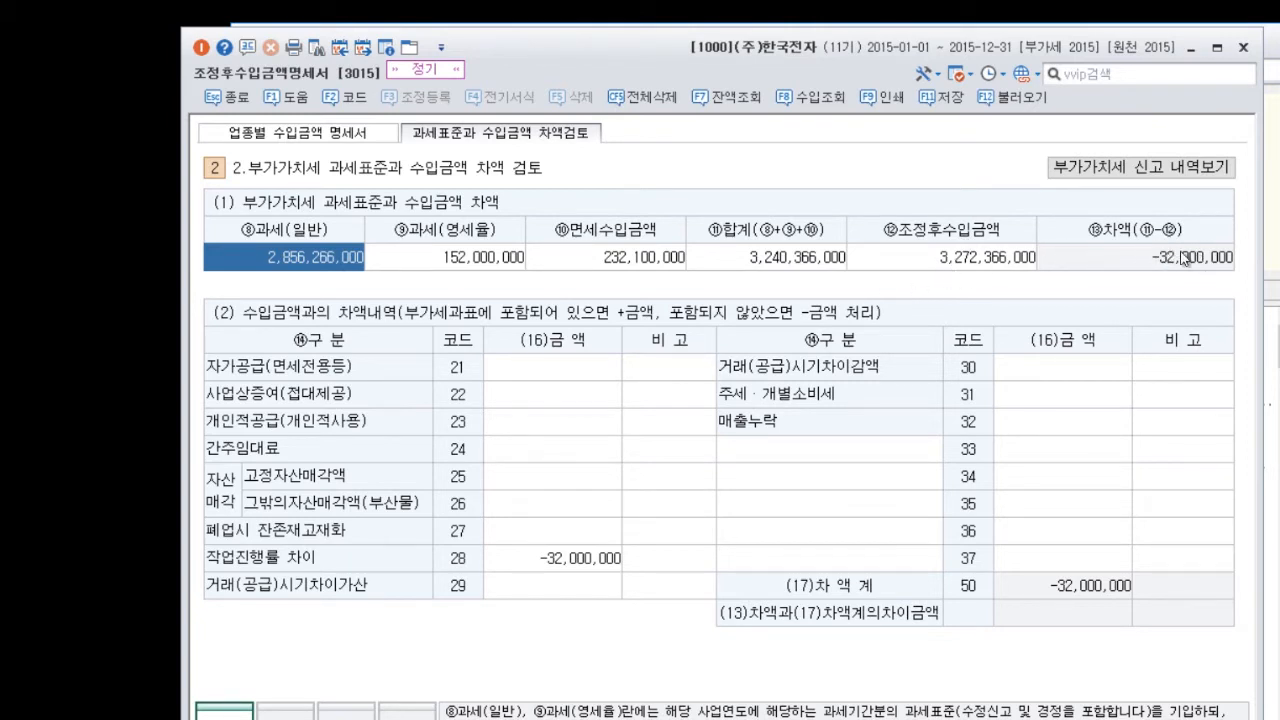
click(548, 563)
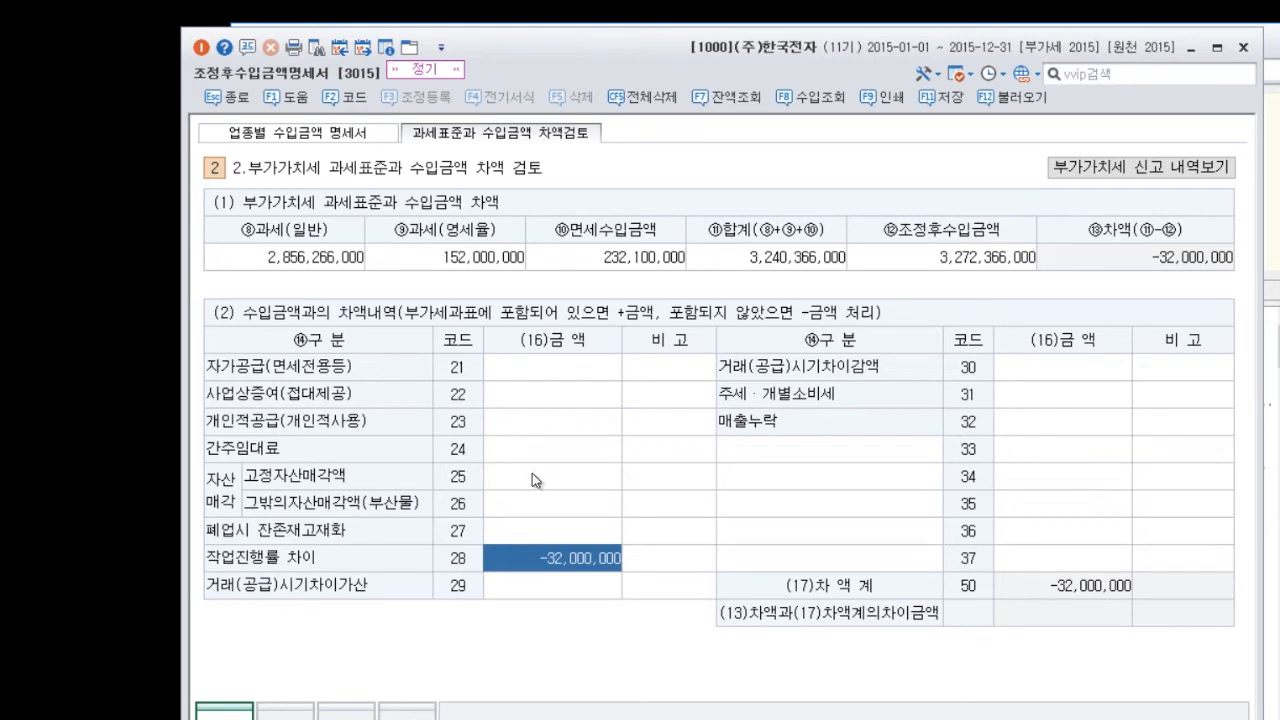
click(526, 367)
click(507, 478)
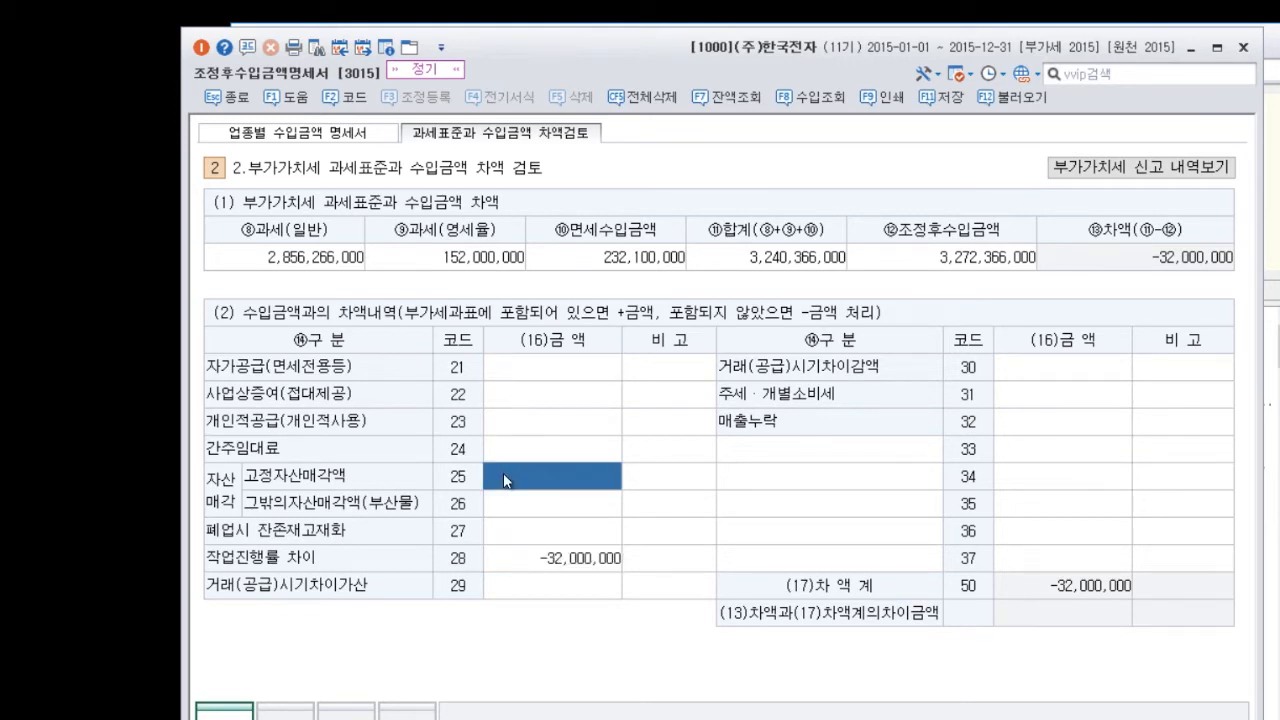
click(531, 566)
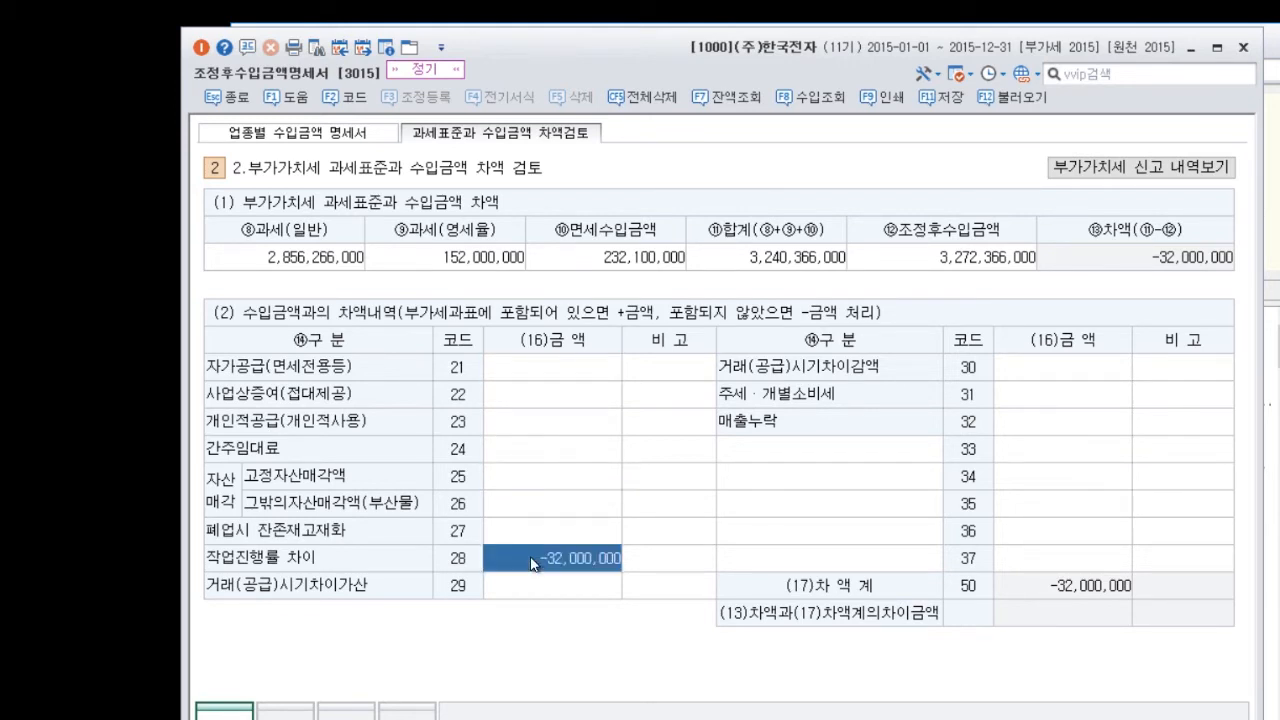
click(545, 485)
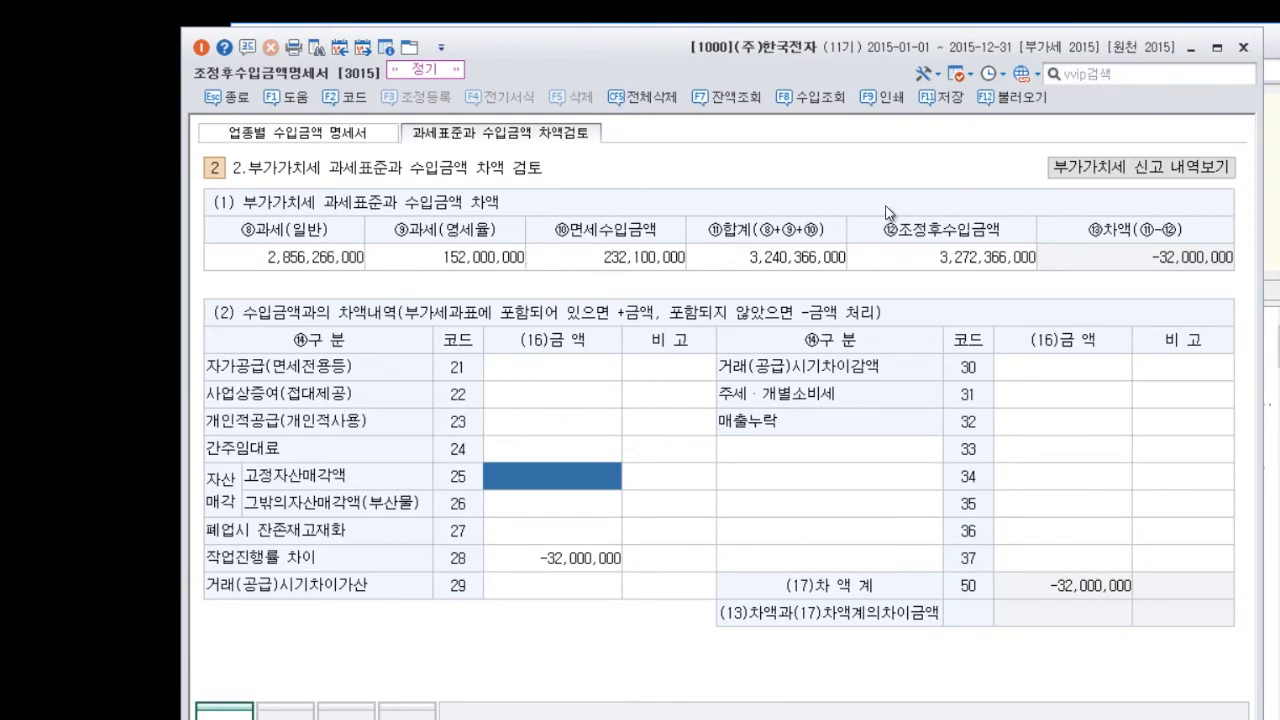
Step: Open the 부가가치세 신고내역 and select all the listed filing periods, keeping the 과세표준과 수입금액 차액 figures in view
click(1171, 171)
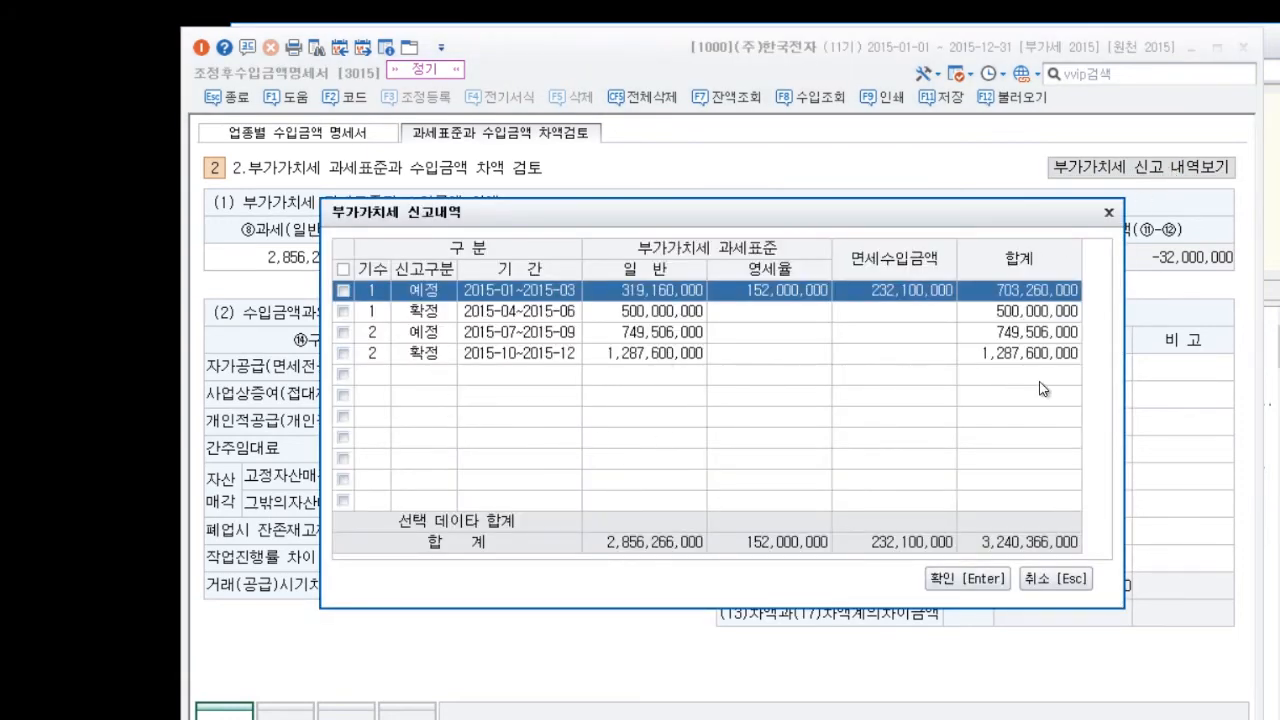
drag(839, 229, 866, 343)
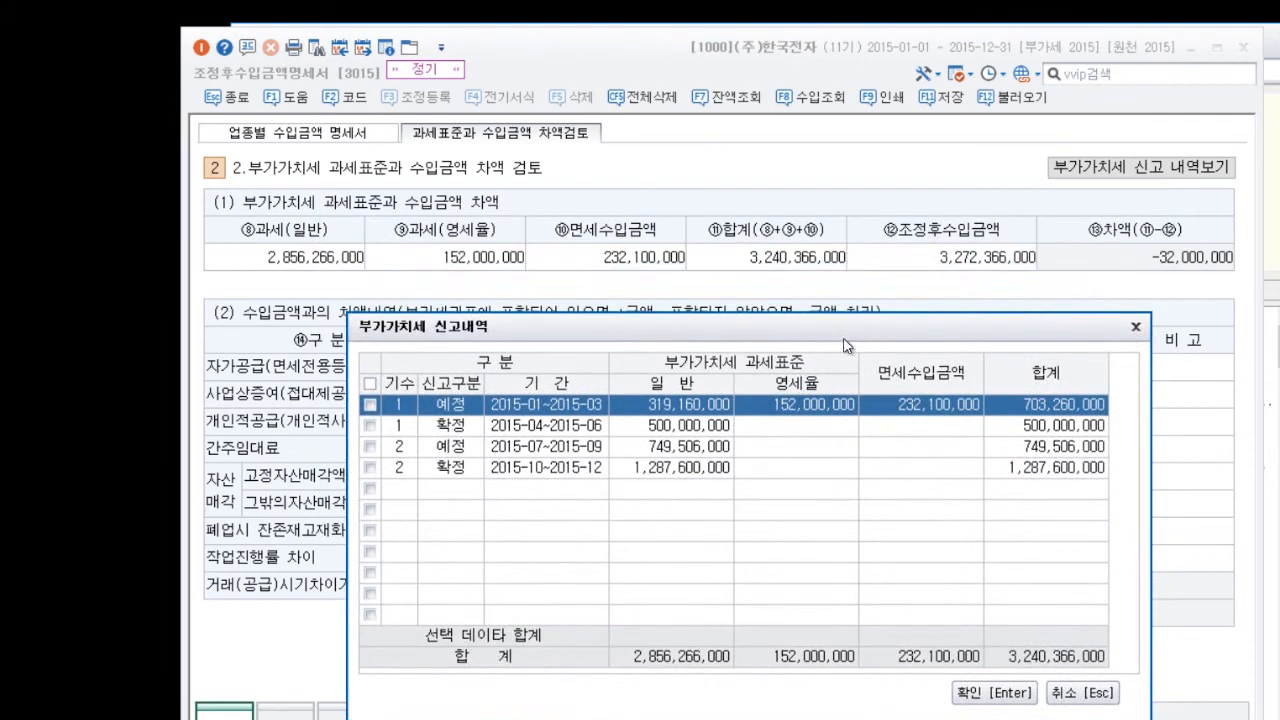
click(370, 384)
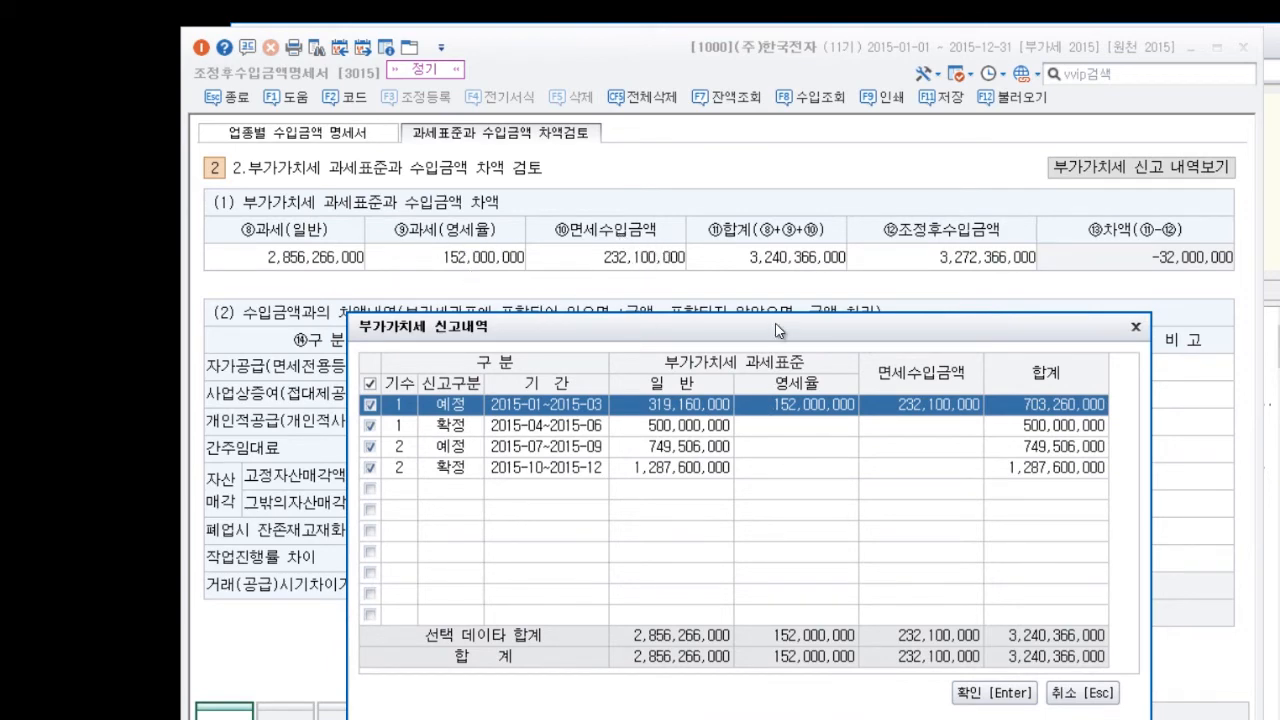
drag(776, 324, 783, 289)
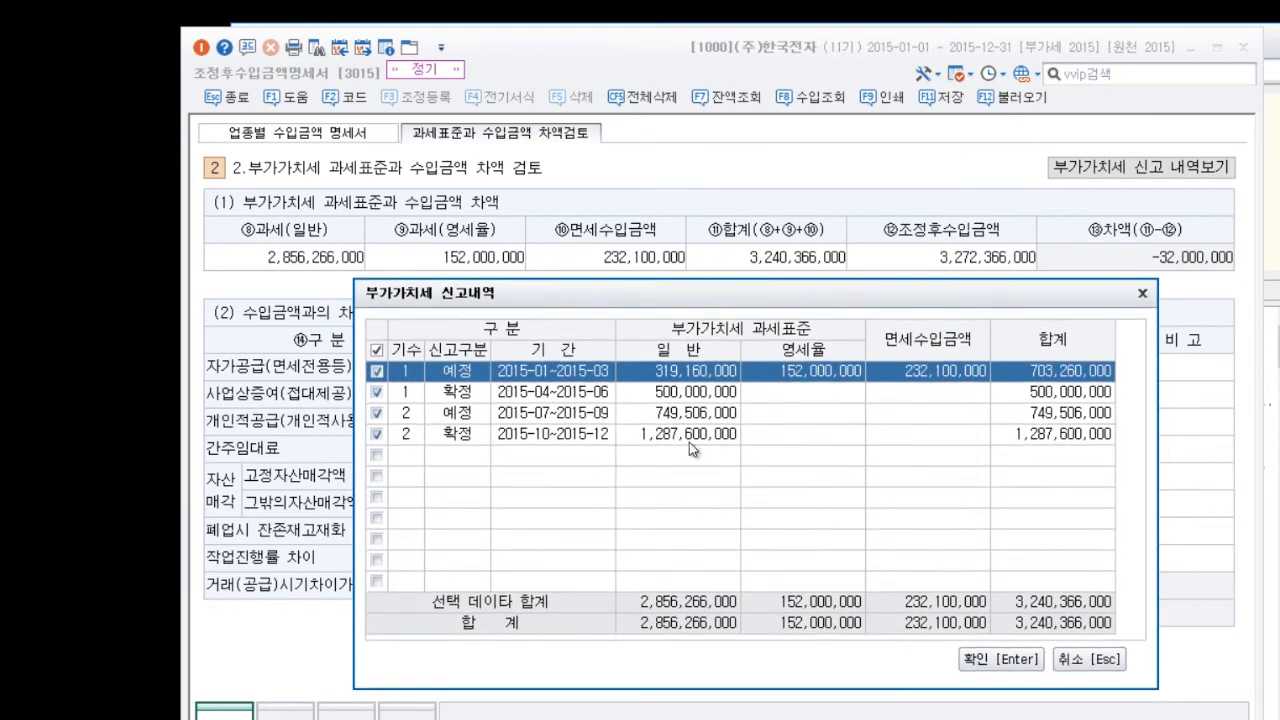
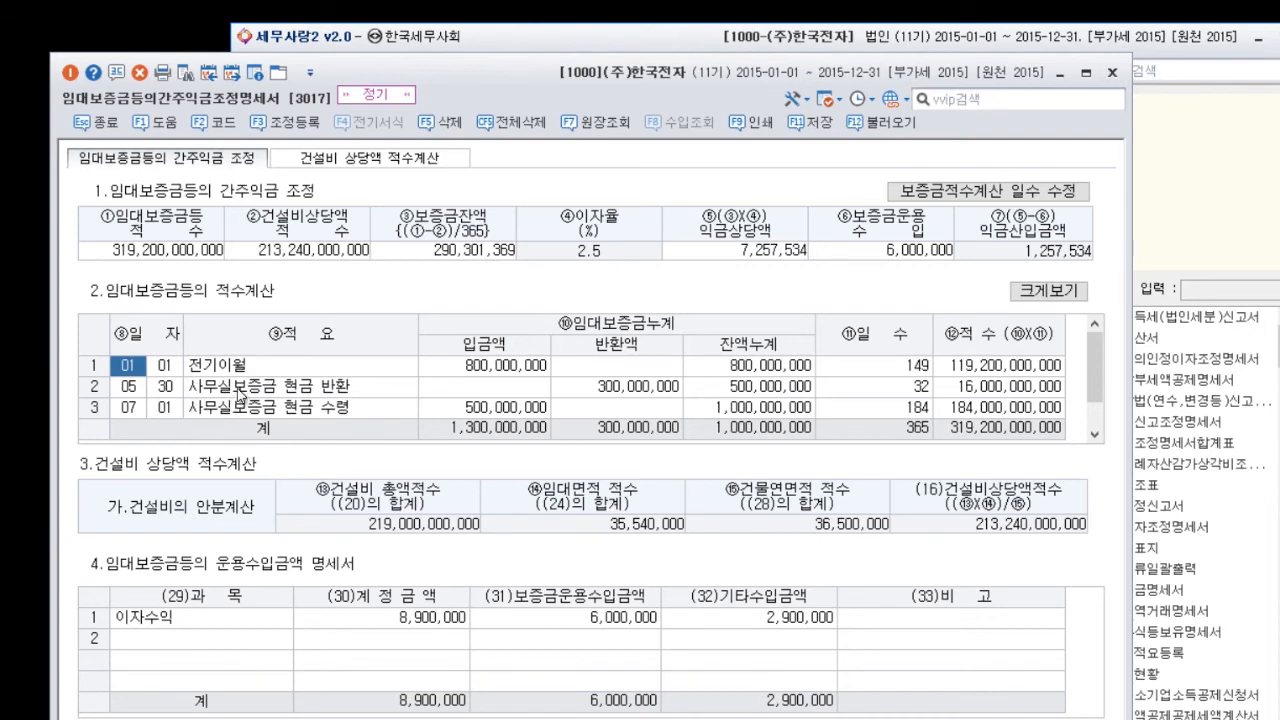
Step: Reload the rental deposit changes in the 임대보증금등의간주익금조정명세서 from the 재무회계 voucher data, replacing the existing data
click(241, 386)
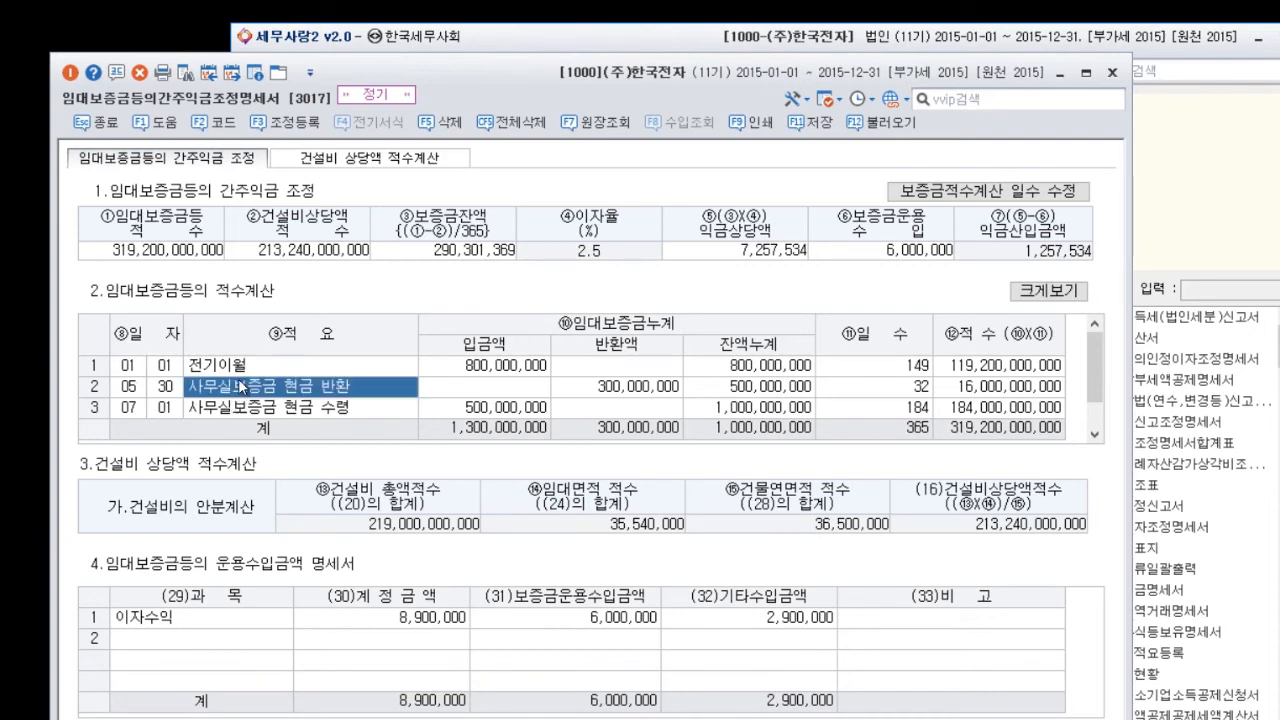
click(882, 125)
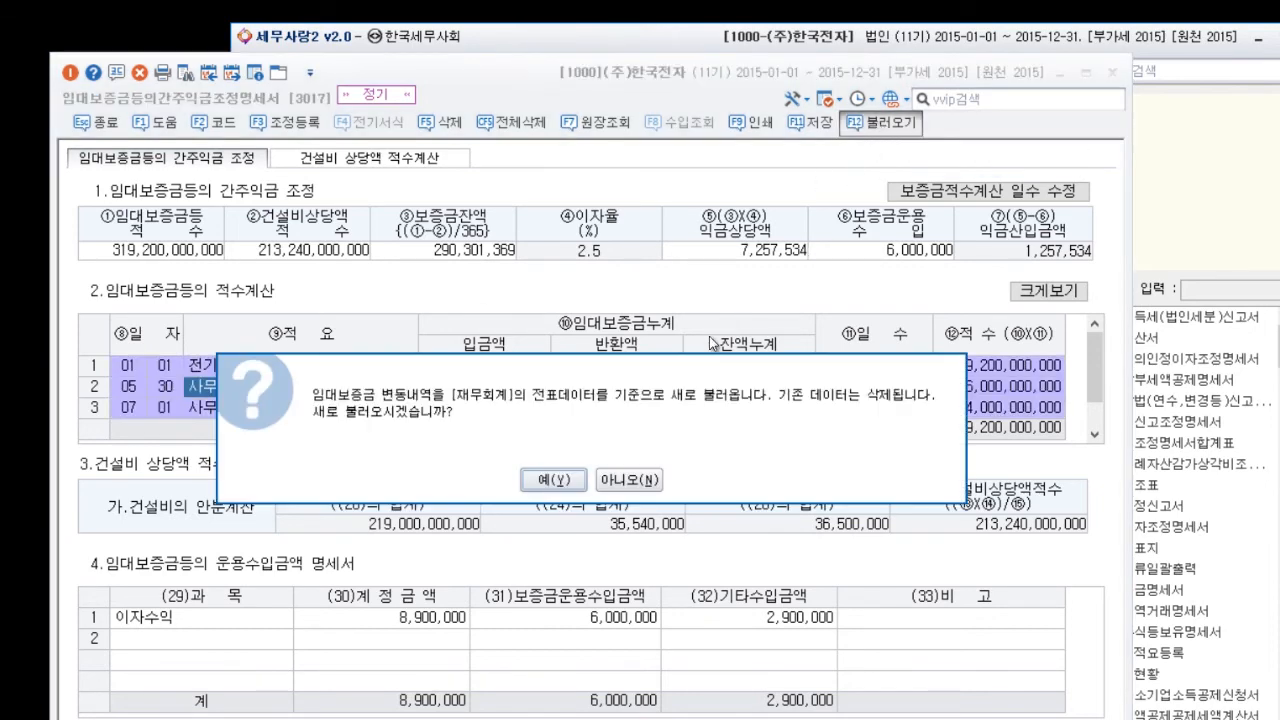
drag(587, 392, 649, 458)
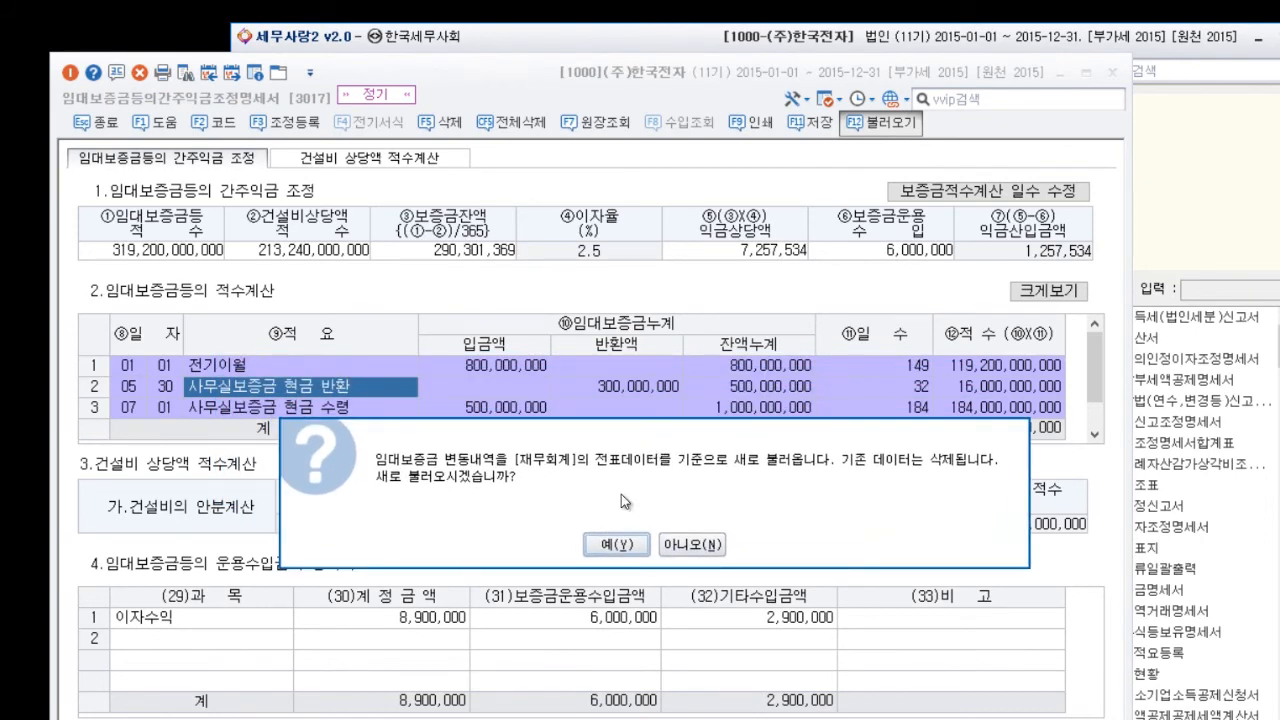
click(616, 546)
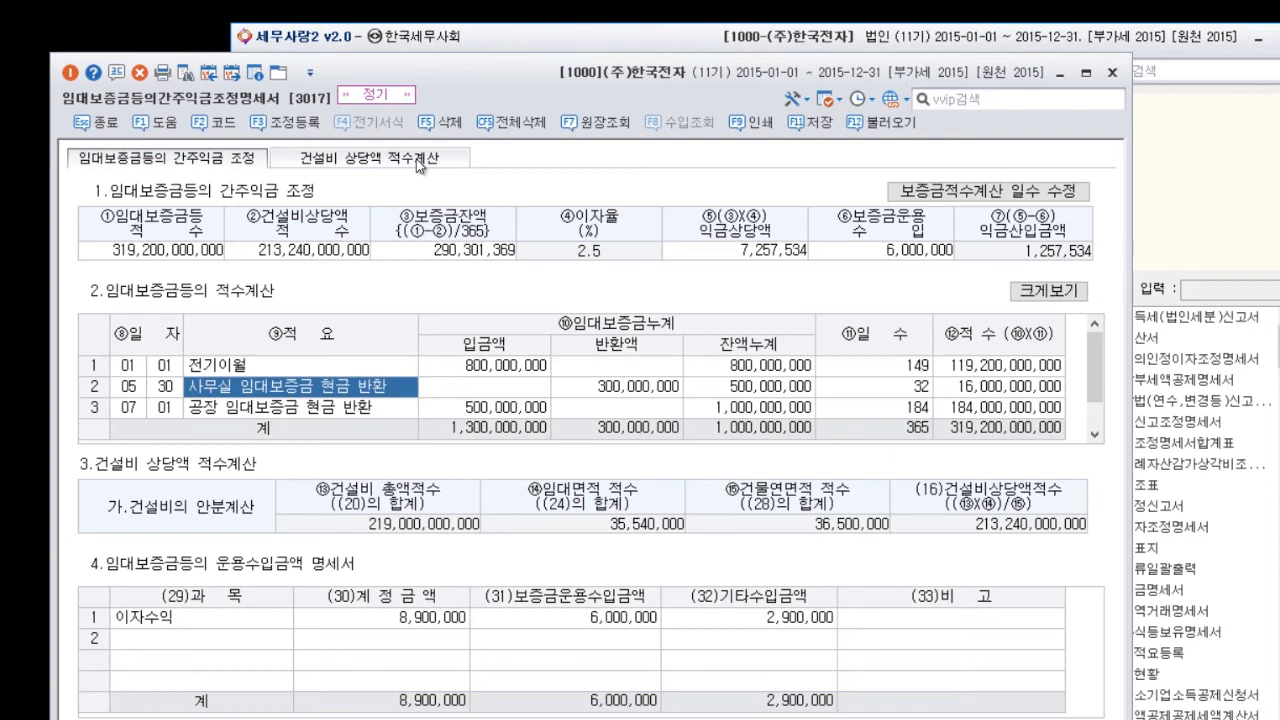
Step: Review 건설비 상당액 적수계산, checking the 건설비 총액 and the 입실면적 and 퇴실면적 entries of the leased building area
click(416, 159)
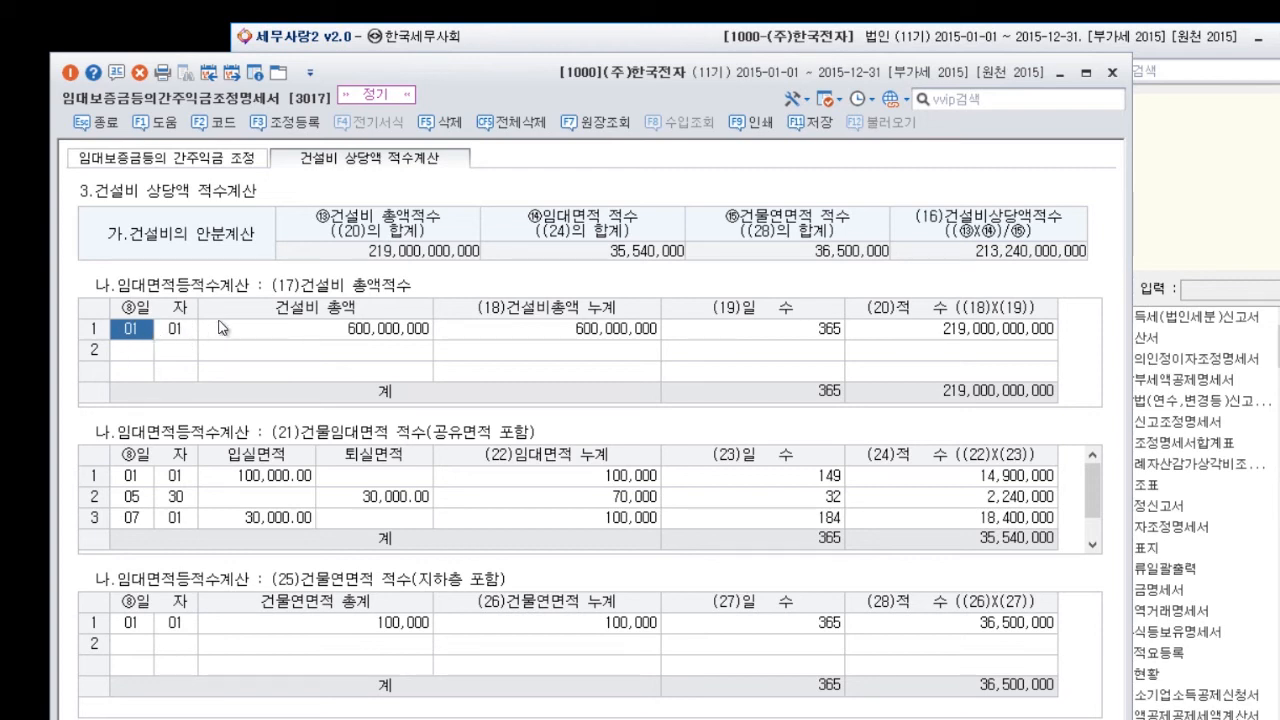
click(330, 334)
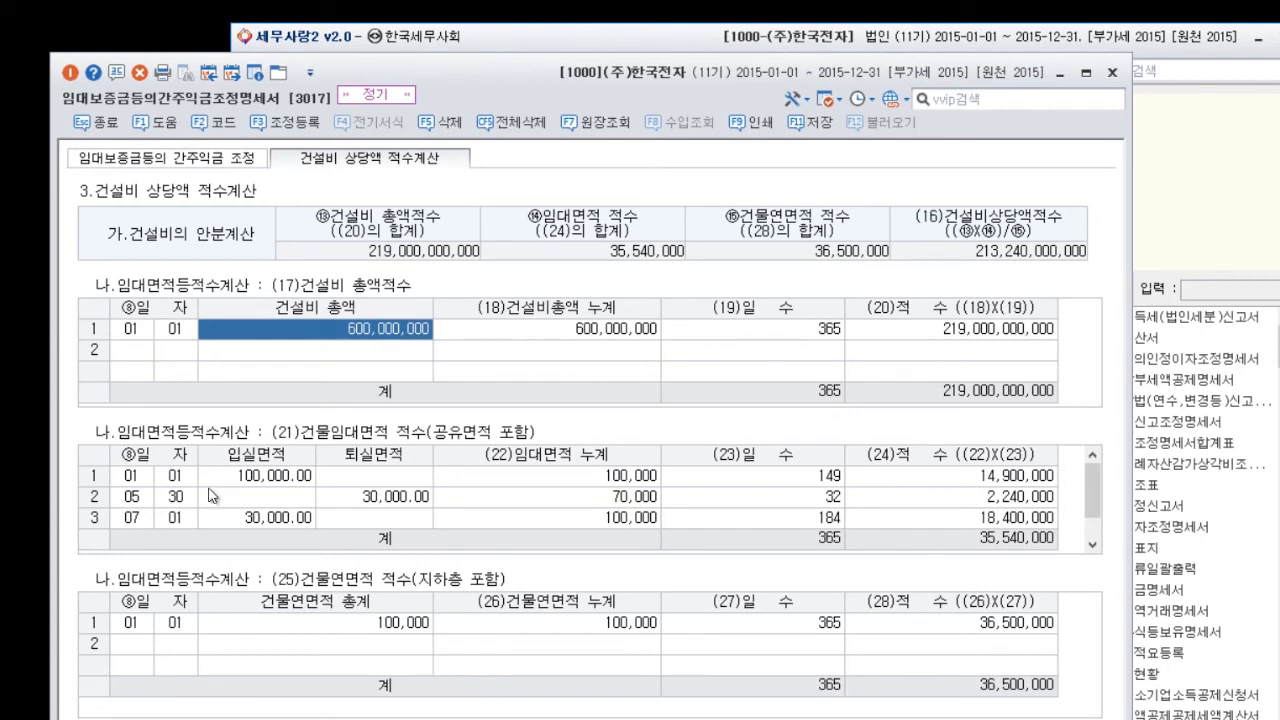
click(265, 481)
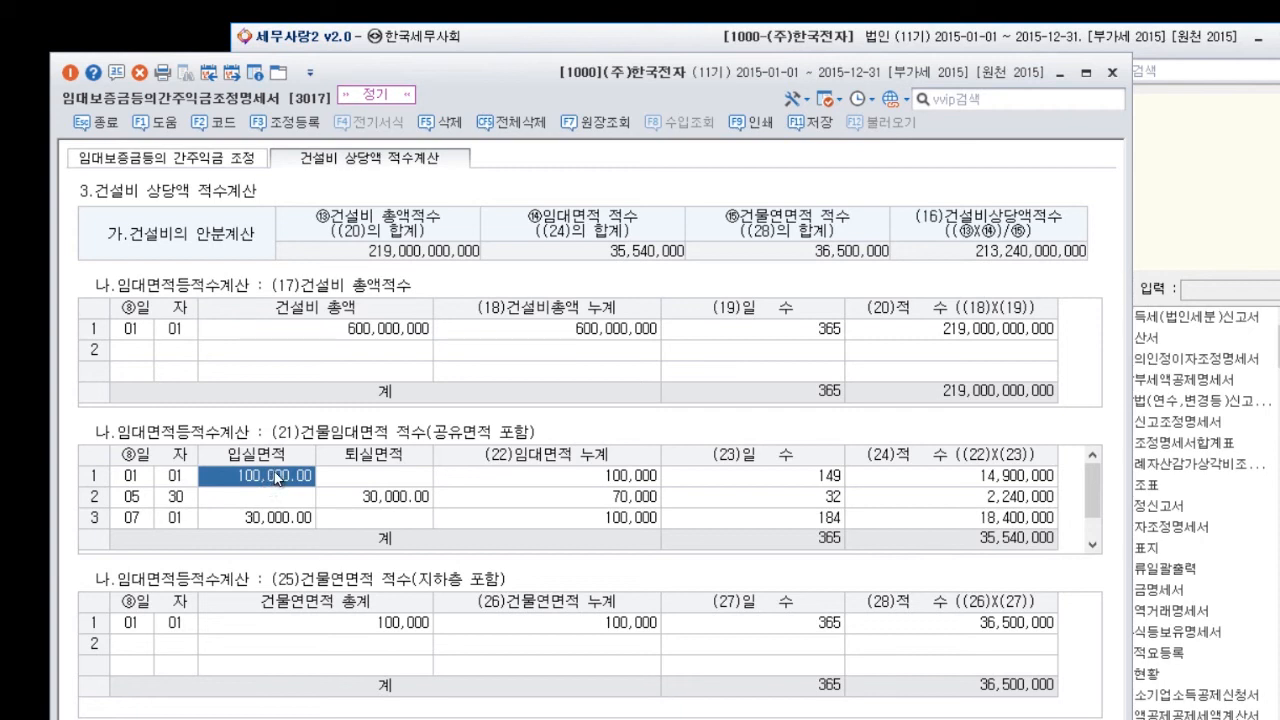
click(299, 497)
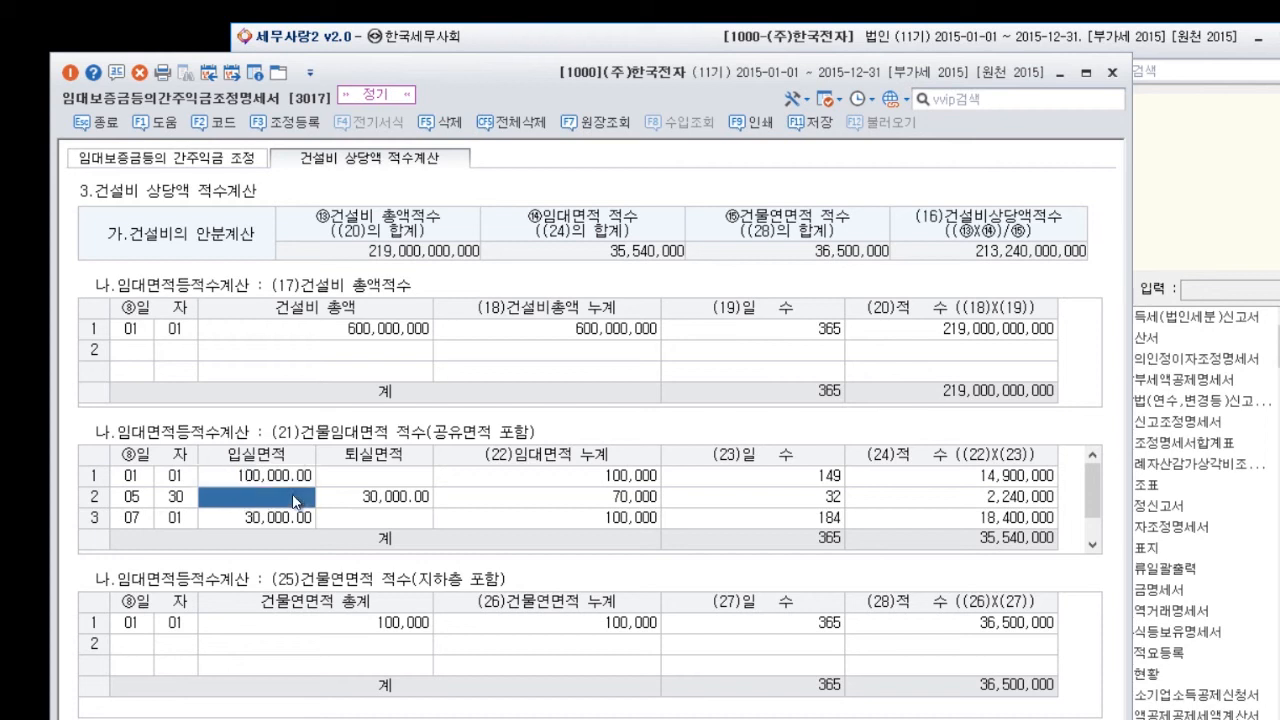
click(378, 498)
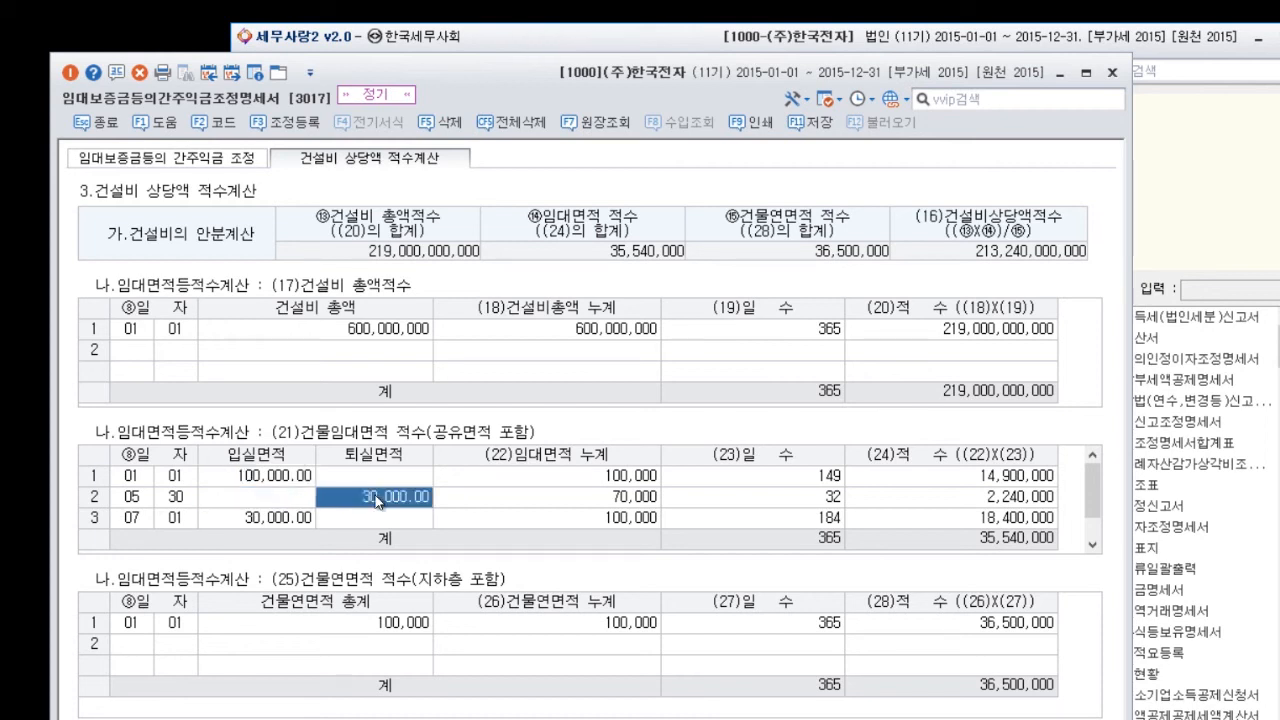
click(290, 522)
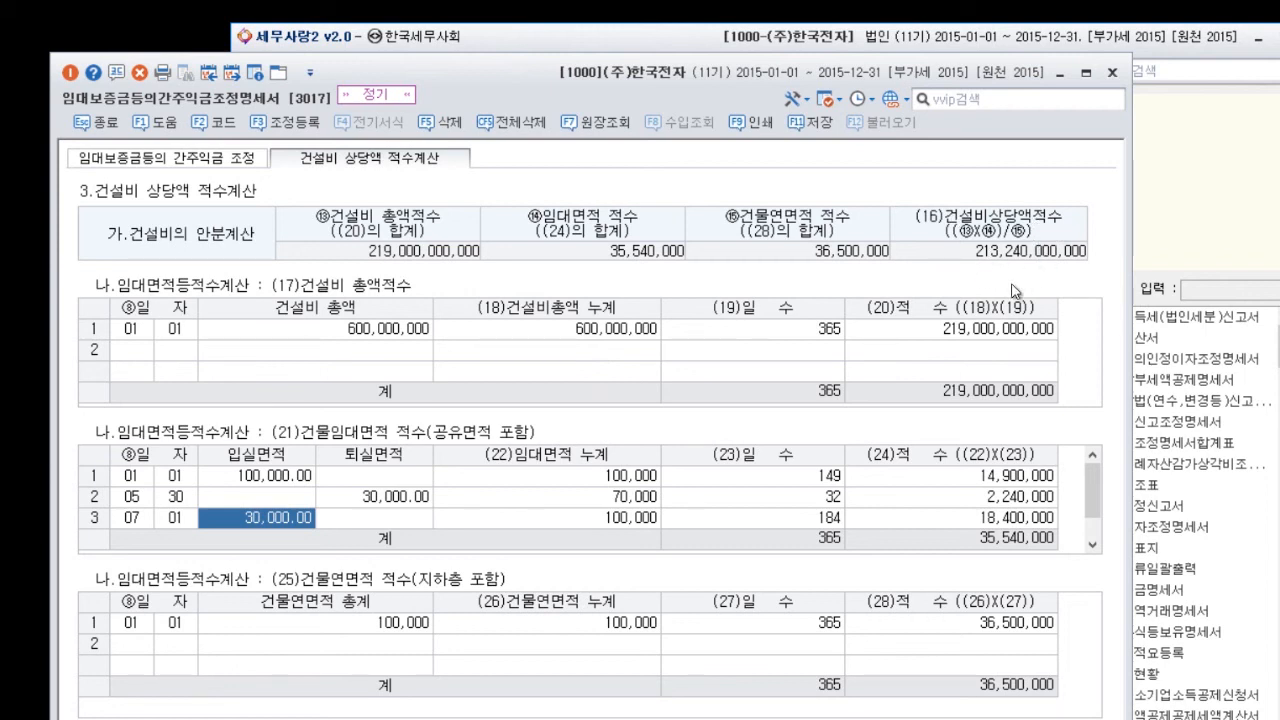
Step: Review the 이자수익 row in 임대보증금등의 운용수입금액 명세서 and trace its 보증금운용수입금액 to ⑥보증금운용수입 in the 간주익금 조정
click(207, 159)
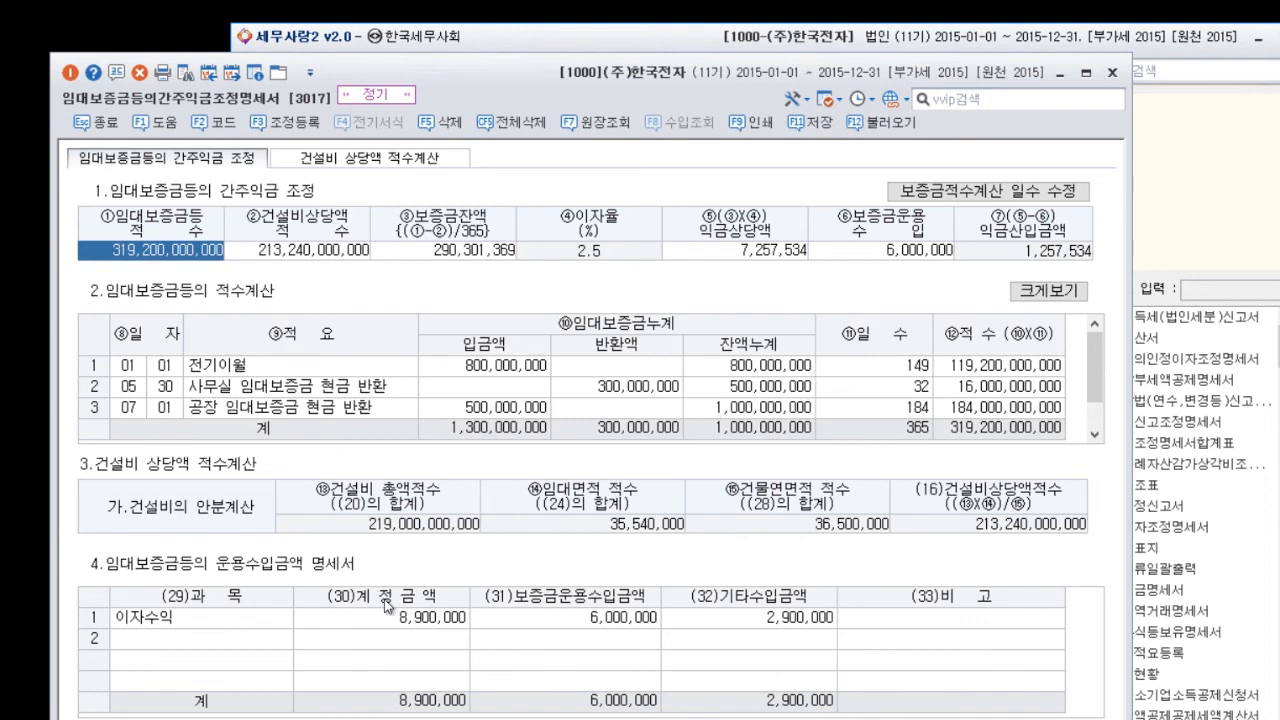
click(216, 626)
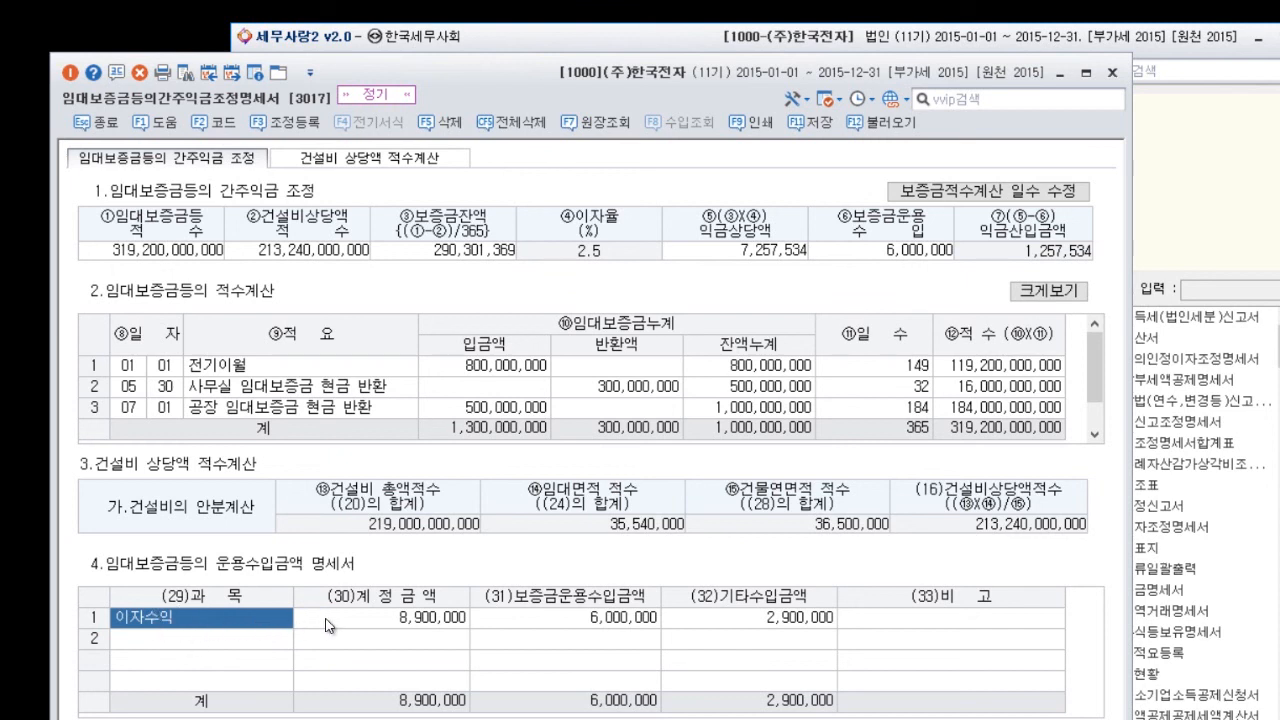
click(388, 620)
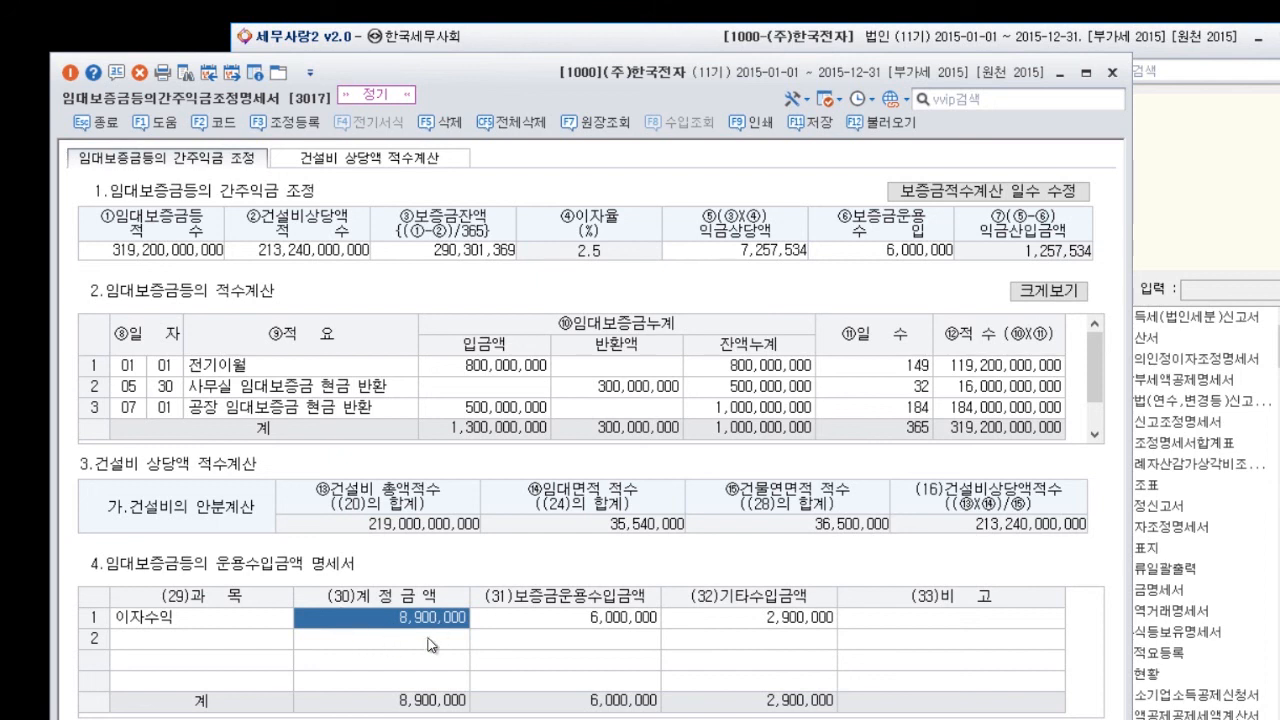
click(546, 618)
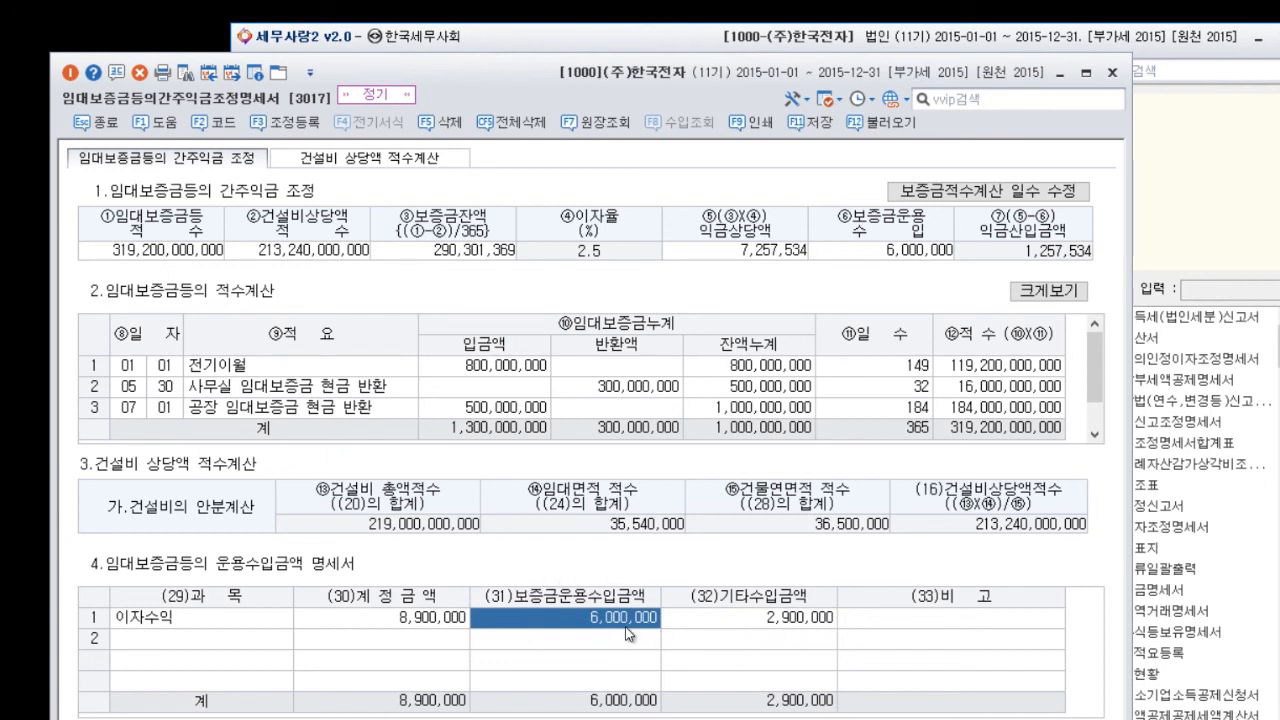
click(918, 252)
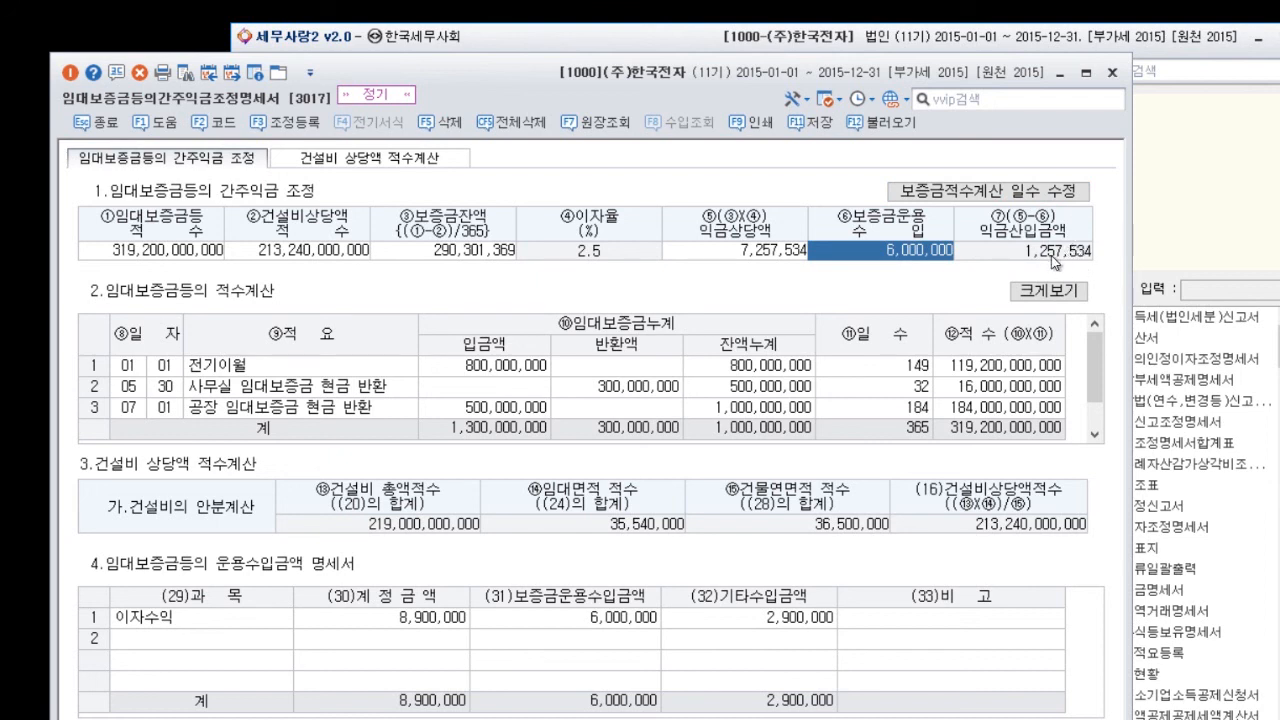
Step: In 조정 등록, select 임대보증금간주익금 under 익금산입 및 손금불산입 and apply the matching item from the 조정과목 lookup
click(290, 123)
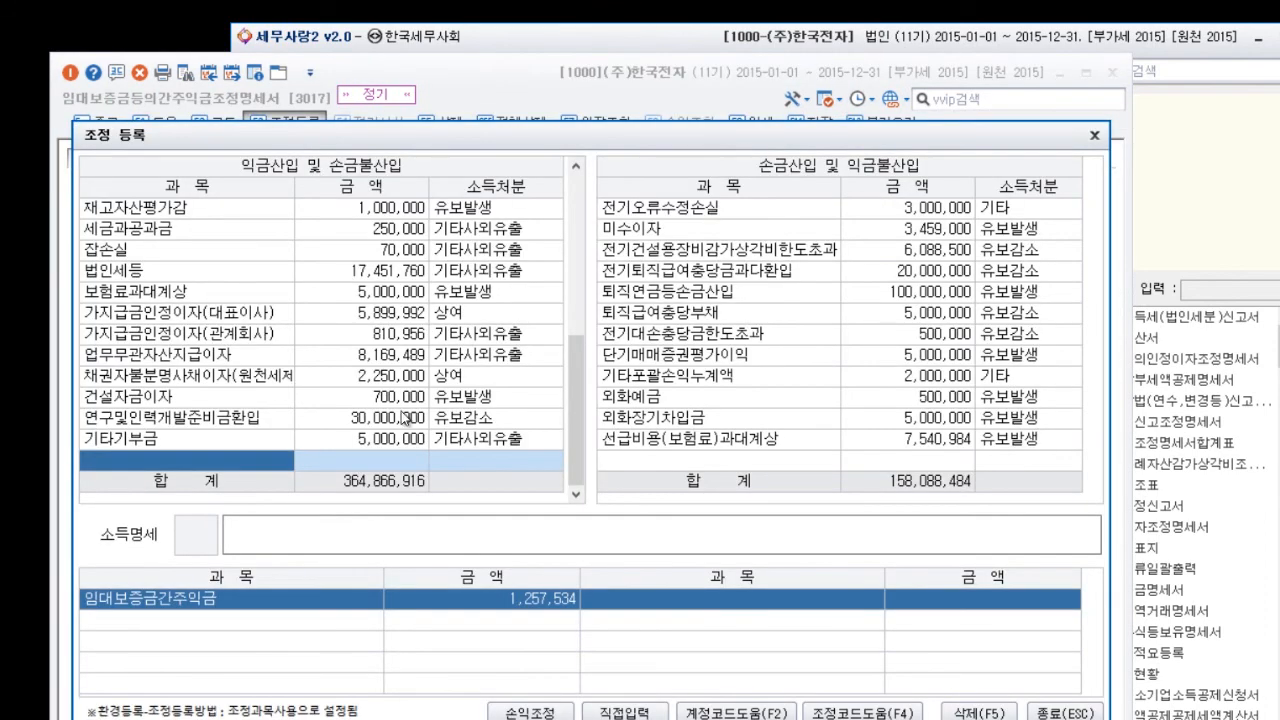
drag(577, 468, 573, 281)
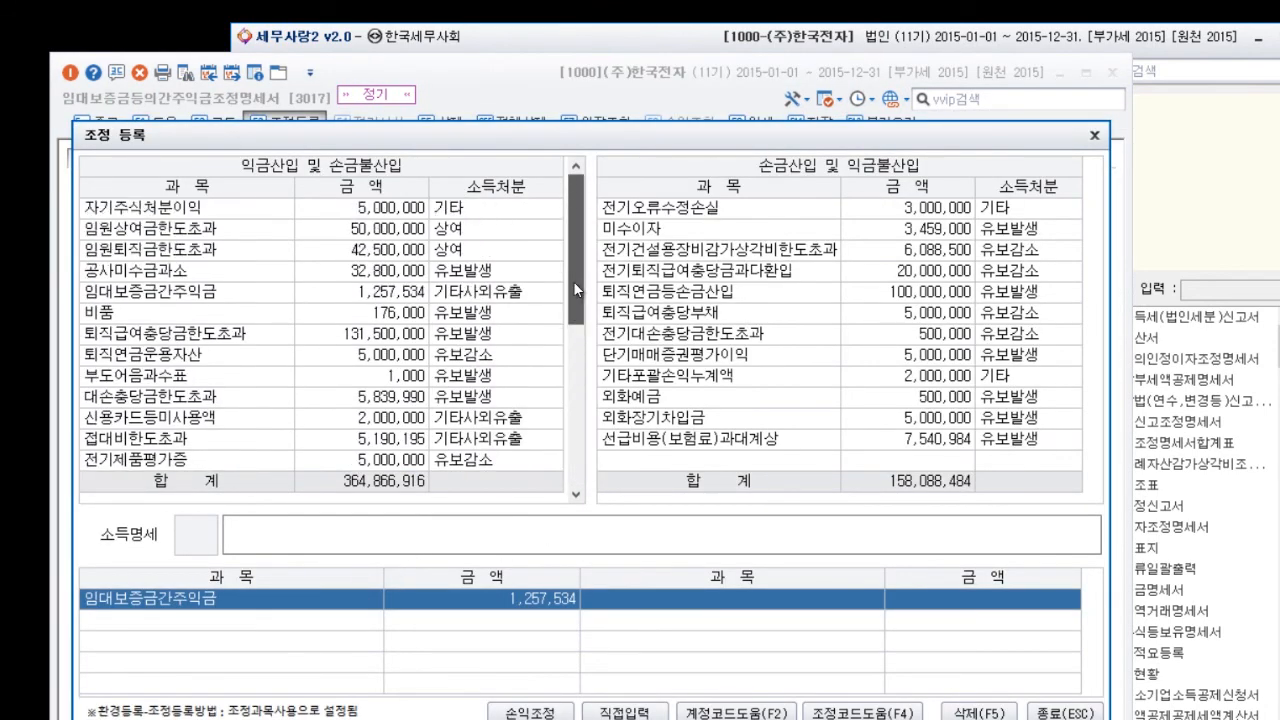
click(216, 300)
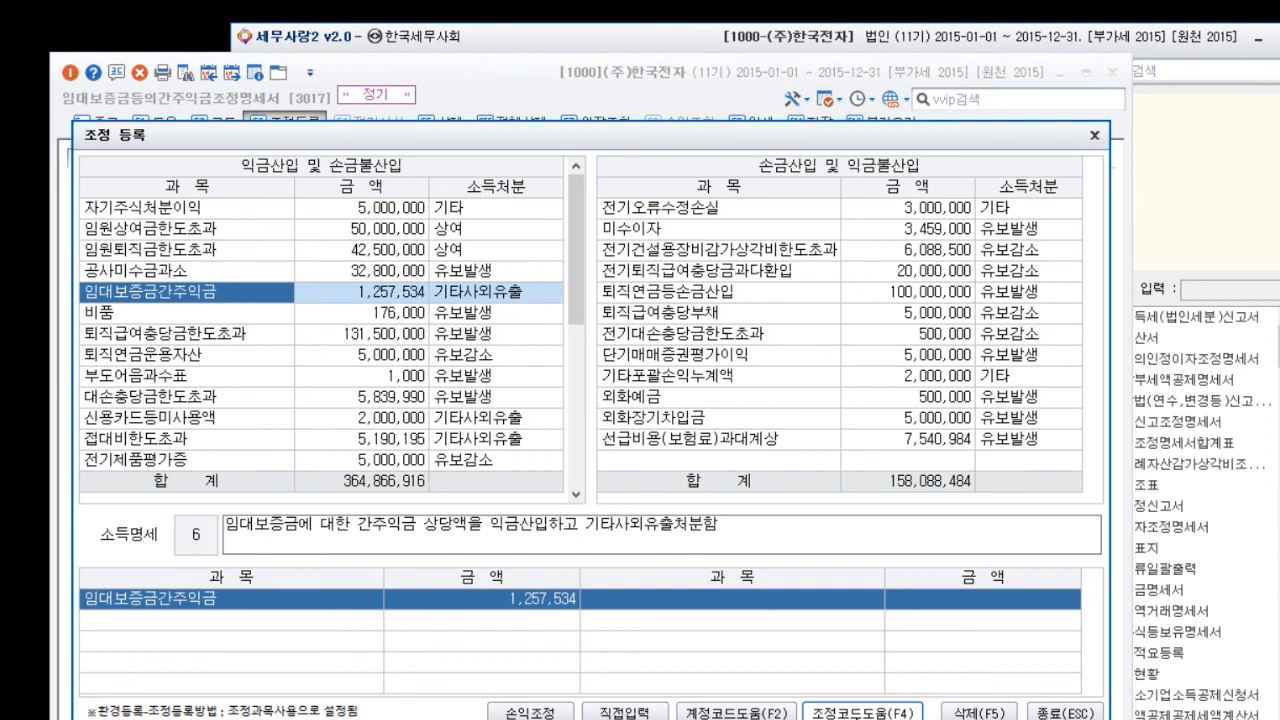
click(862, 713)
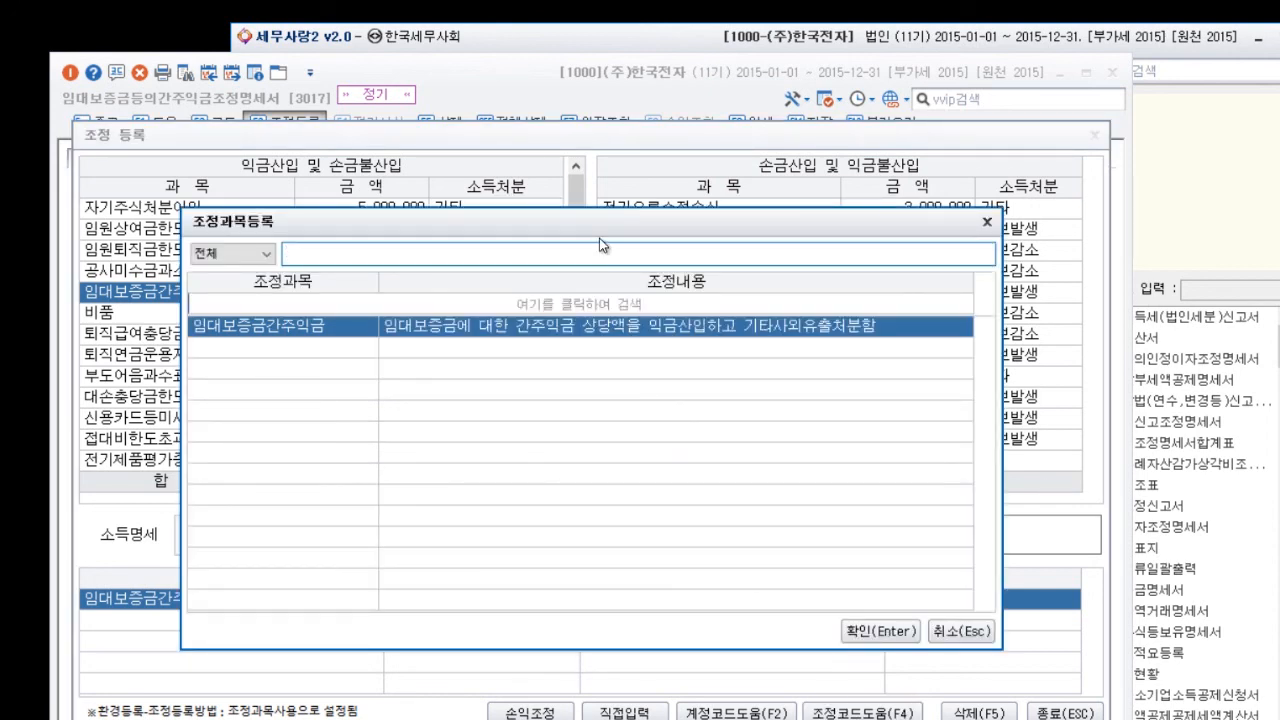
drag(657, 223, 822, 337)
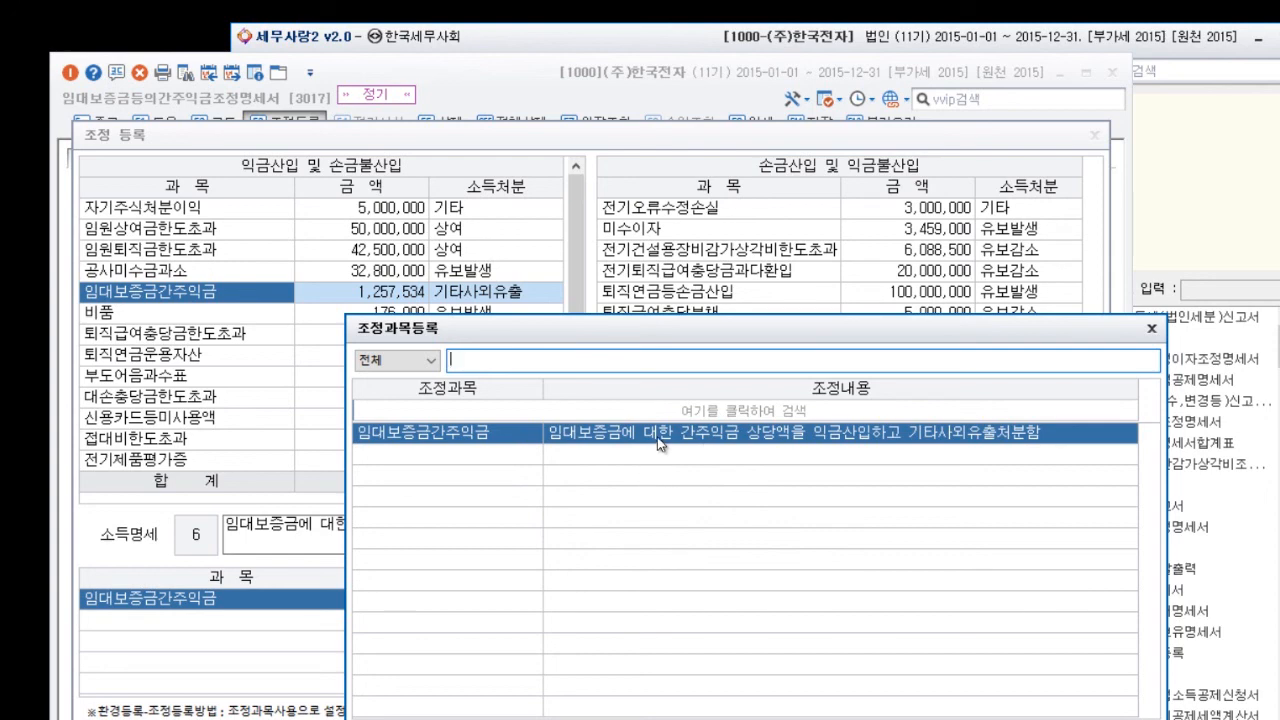
key(Return)
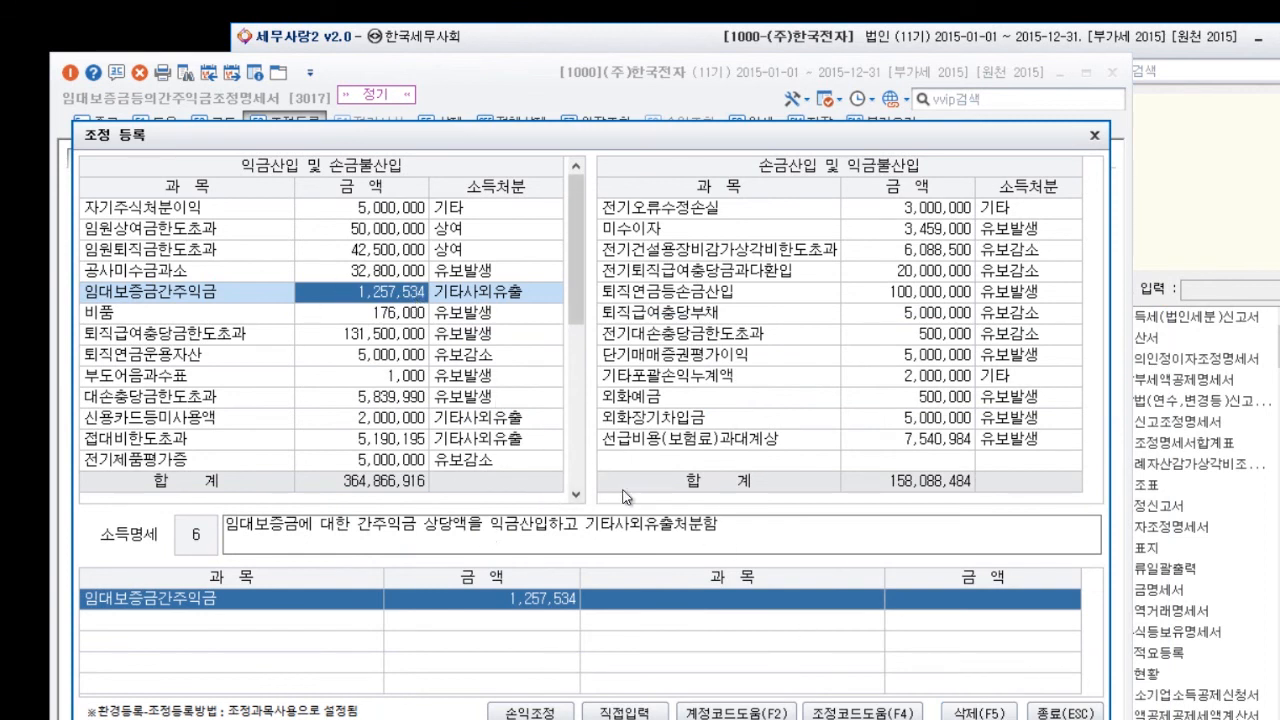
key(Return)
key(Return)
key(Return)
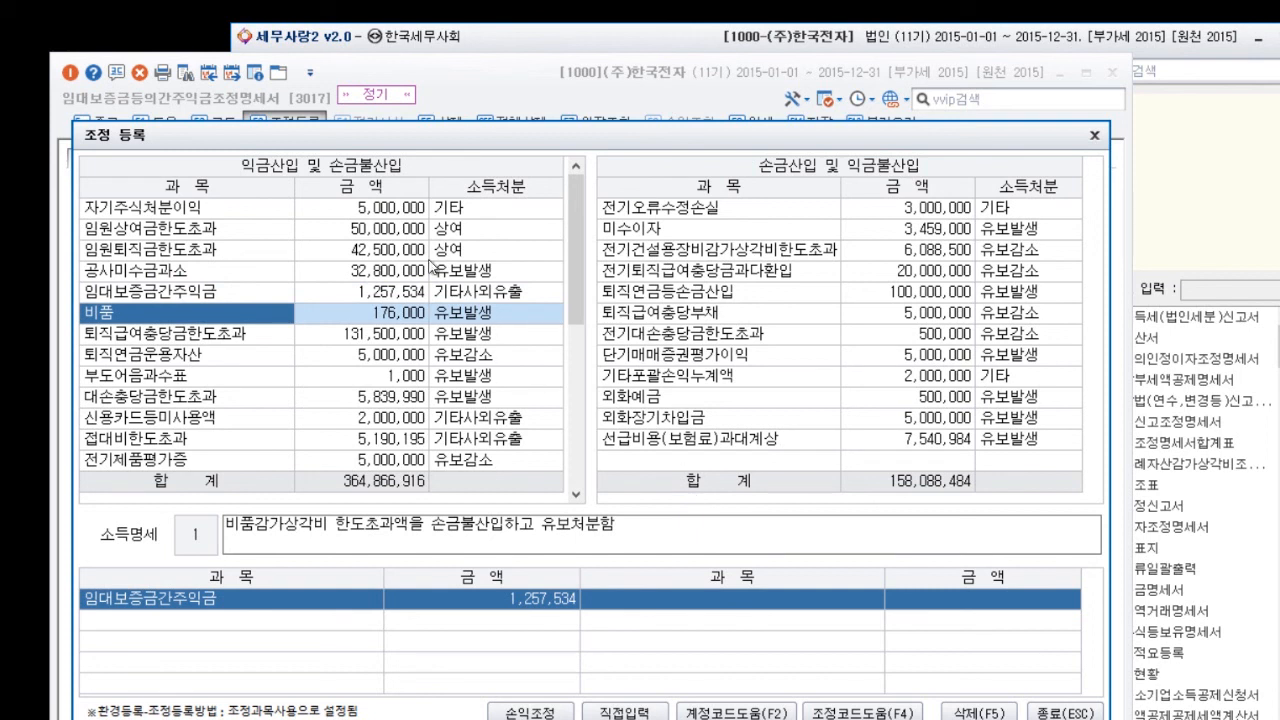
click(248, 292)
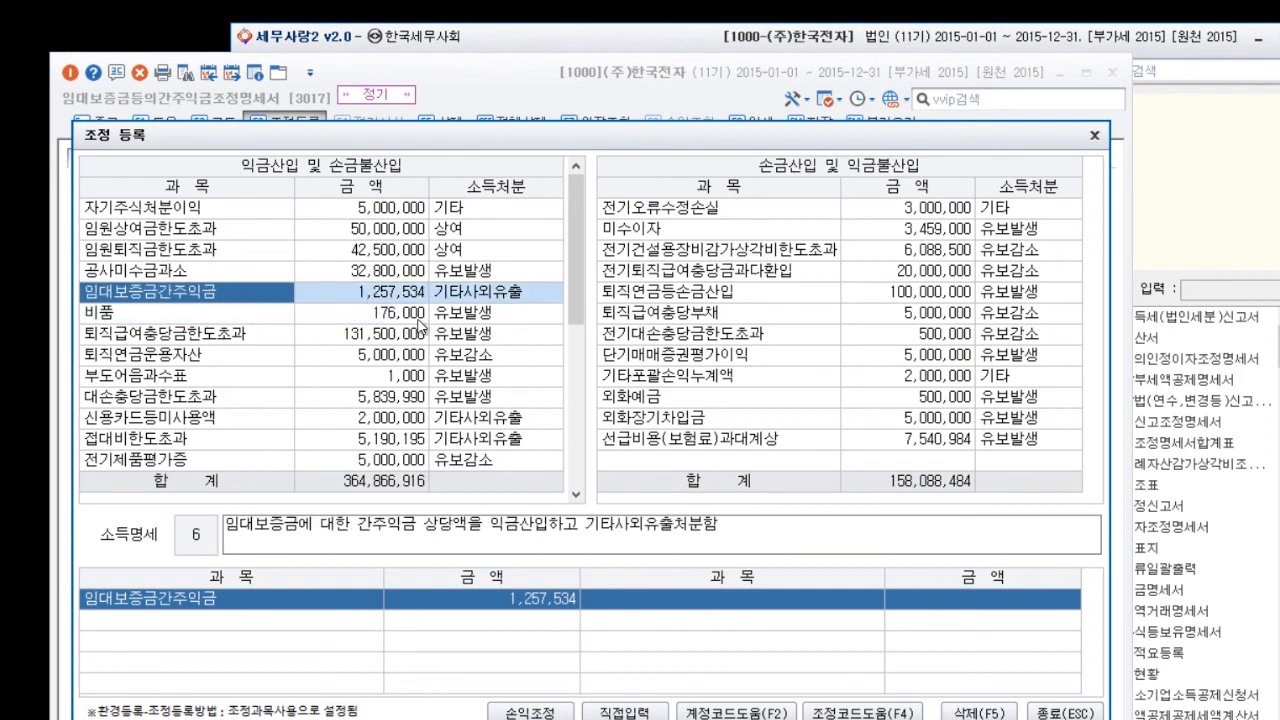